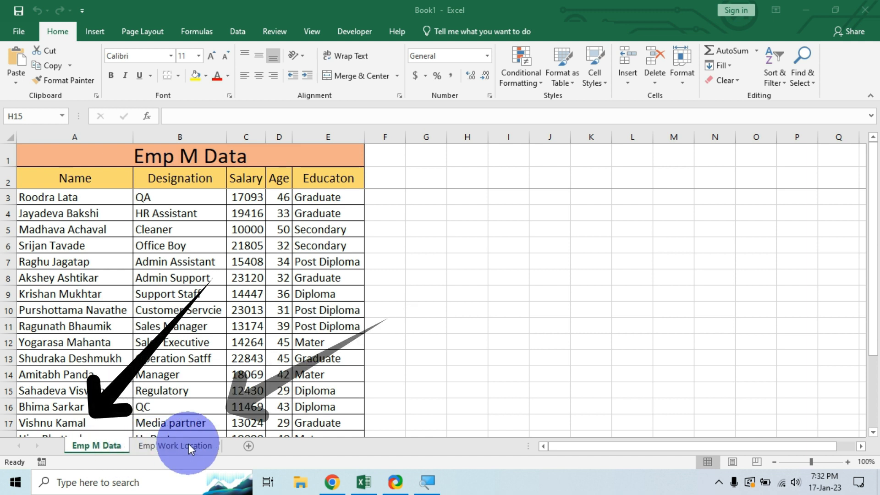
Compare the Emp M Data and Emp Work Location sheets, selecting each sheet's table data.
{"action": "left_click", "coordinate": [104, 447]}
{"action": "left_click", "coordinate": [176, 445]}
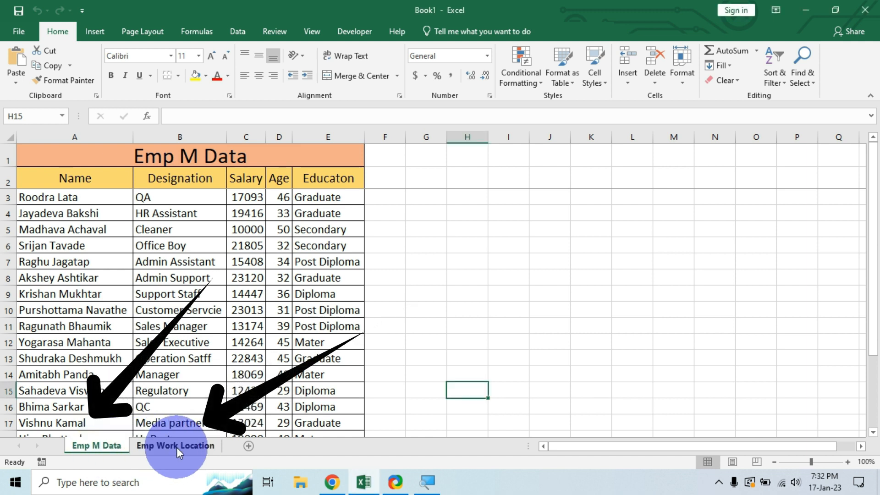
{"action": "left_click", "coordinate": [120, 443]}
{"action": "left_click", "coordinate": [202, 449]}
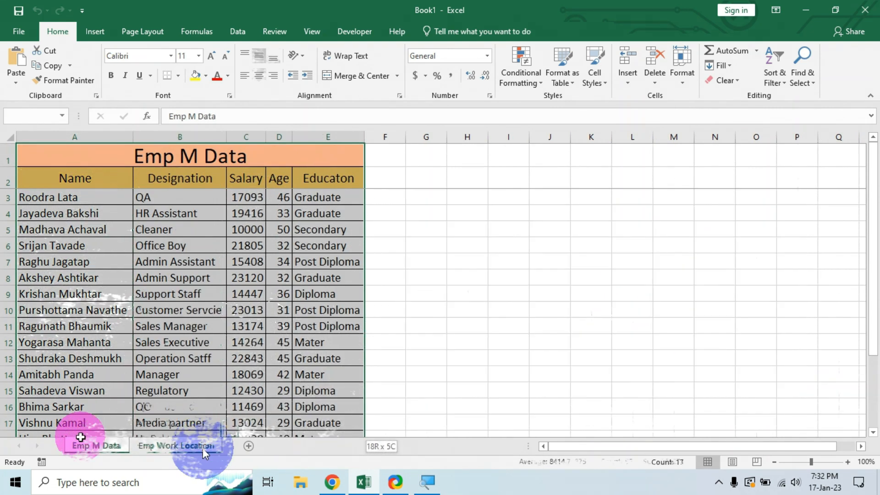
{"action": "left_click_drag", "start_coordinate": [78, 435], "coordinate": [89, 412]}
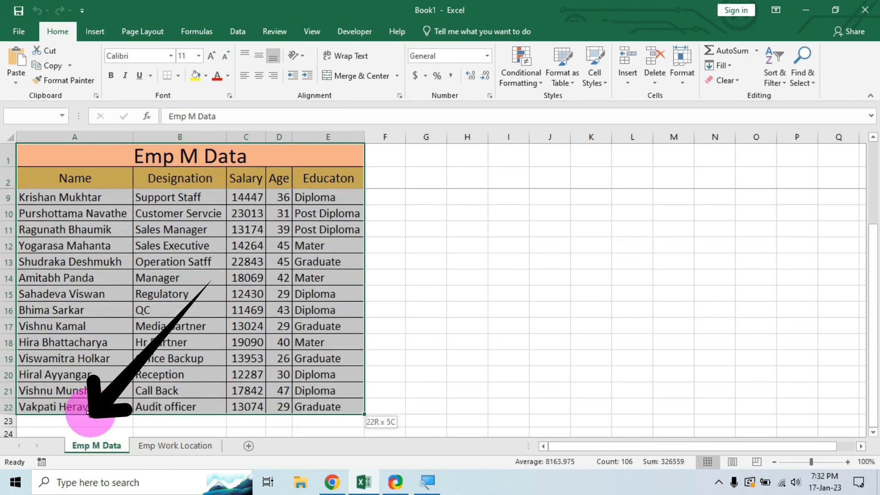
{"action": "left_click", "coordinate": [168, 444]}
{"action": "left_click_drag", "start_coordinate": [65, 153], "coordinate": [177, 407]}
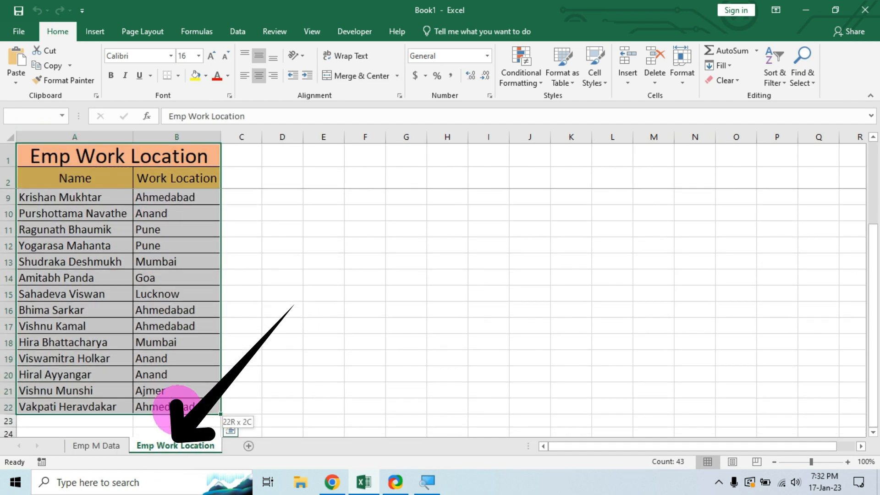
{"action": "left_click", "coordinate": [109, 444]}
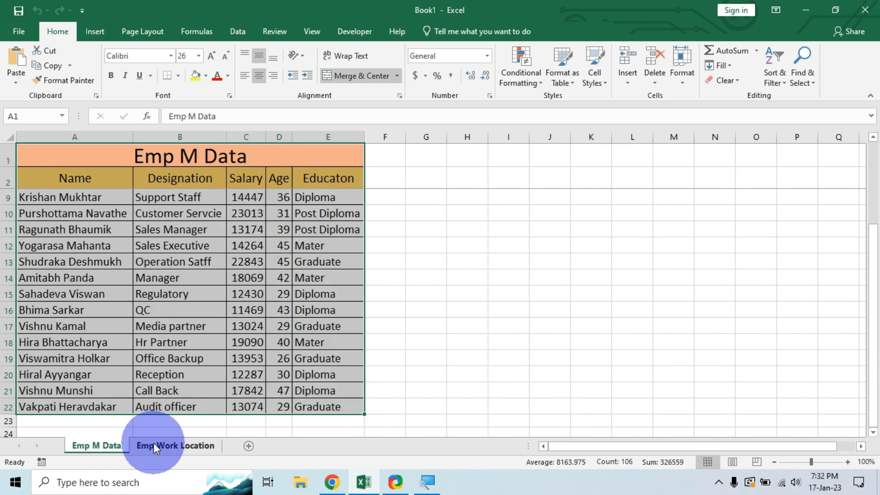
{"action": "left_click", "coordinate": [167, 445]}
{"action": "left_click", "coordinate": [102, 447]}
{"action": "scroll", "coordinate": [226, 280], "scroll_direction": "up", "scroll_amount": 2}
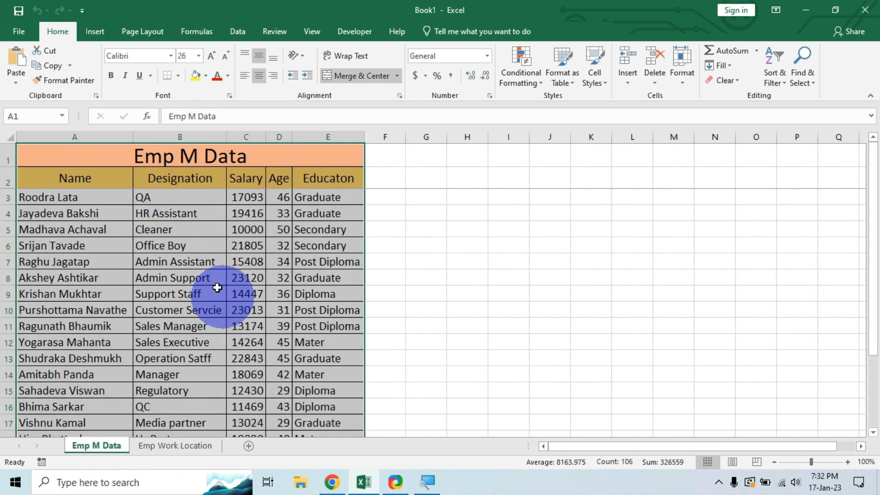
Mark empty column F on Emp M Data and the Work Location values on the other sheet.
{"action": "left_click", "coordinate": [304, 180]}
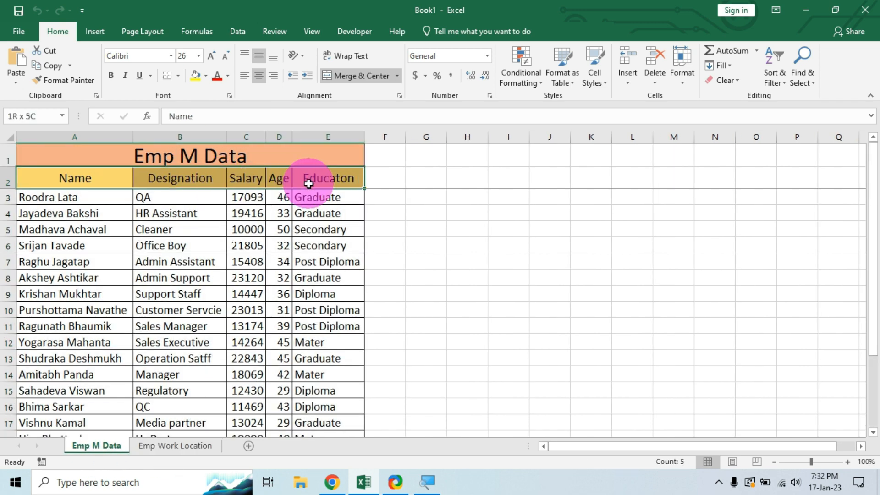
{"action": "left_click", "coordinate": [397, 188]}
{"action": "left_click_drag", "start_coordinate": [397, 188], "coordinate": [389, 446]}
{"action": "left_click", "coordinate": [171, 445]}
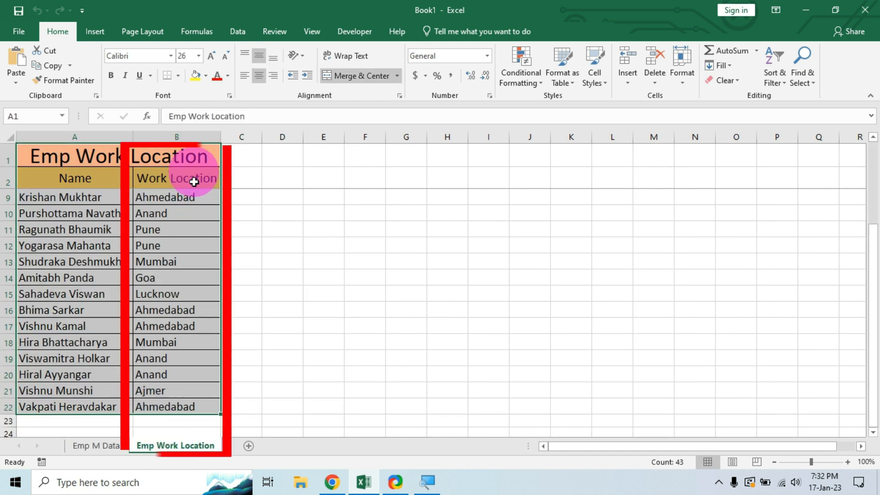
{"action": "scroll", "coordinate": [193, 265], "scroll_direction": "up", "scroll_amount": 1}
{"action": "mouse_move", "coordinate": [194, 265]}
{"action": "left_mouse_down"}
{"action": "mouse_move", "coordinate": [172, 456]}
{"action": "mouse_move", "coordinate": [168, 429]}
{"action": "left_mouse_up"}
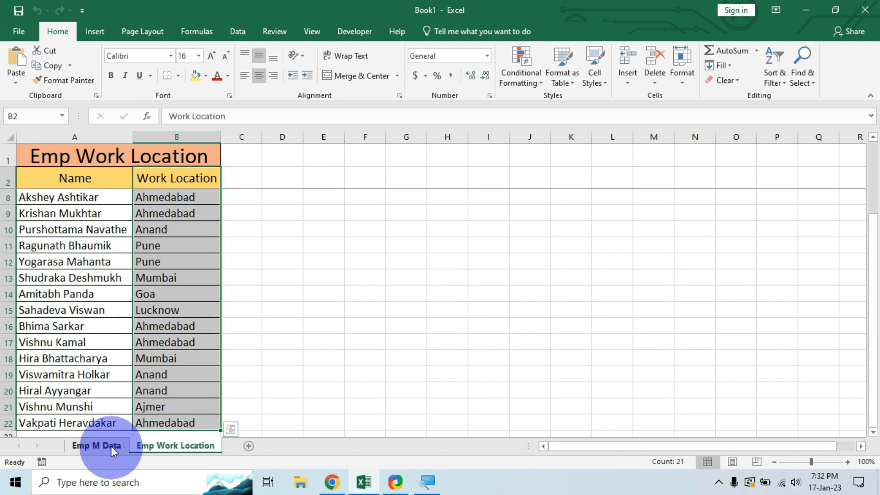
{"action": "left_click", "coordinate": [113, 452]}
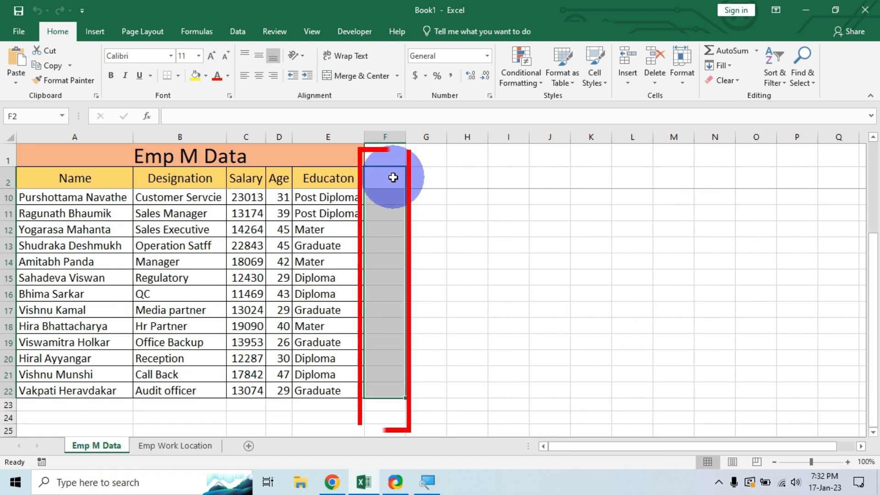
{"action": "left_click_drag", "start_coordinate": [393, 177], "coordinate": [385, 407]}
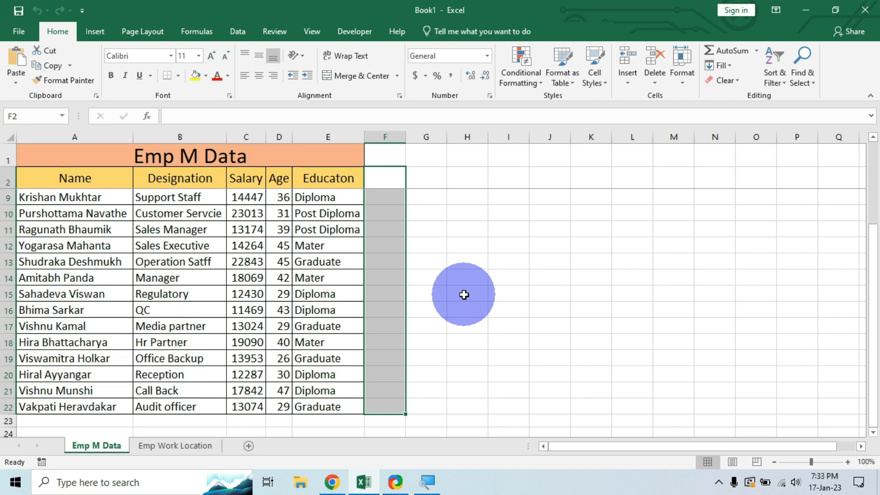
{"action": "left_click", "coordinate": [166, 446]}
{"action": "left_click", "coordinate": [92, 444]}
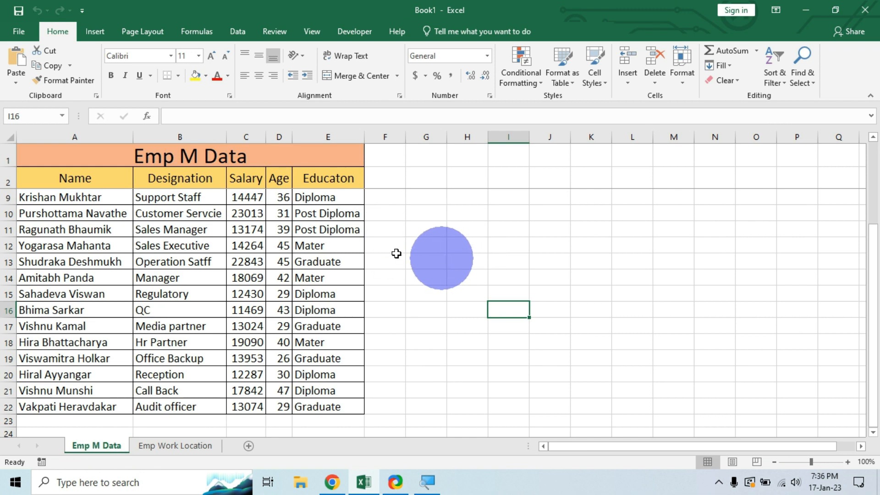
Create a table with headers from Emp M Data range $A$2:$E$22 via From Table/Range.
{"action": "left_click_drag", "start_coordinate": [104, 153], "coordinate": [328, 378]}
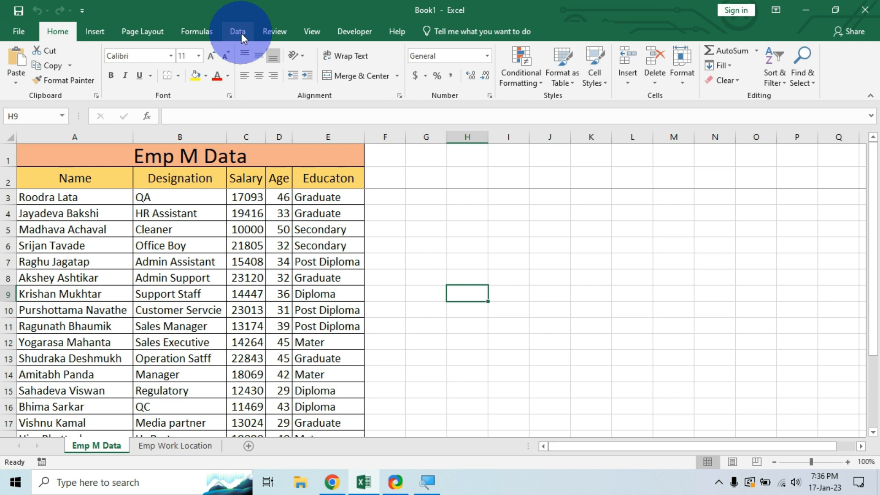
{"action": "left_click", "coordinate": [241, 33]}
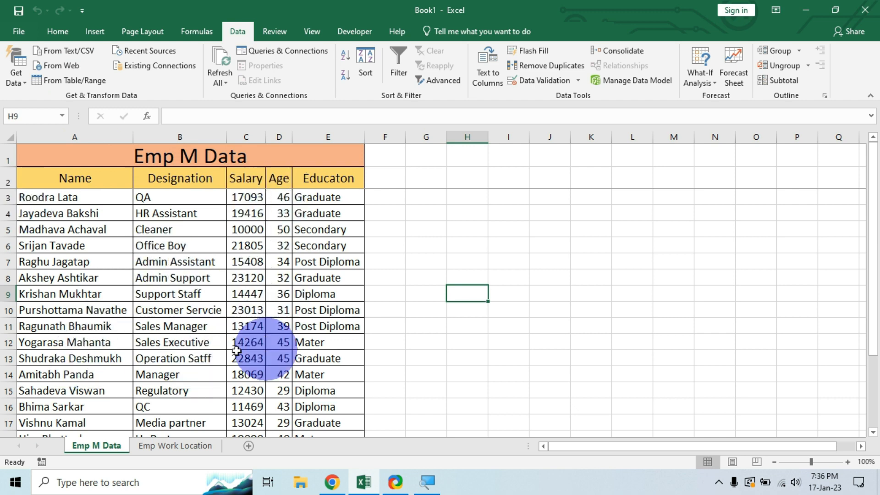
{"action": "left_click", "coordinate": [82, 81]}
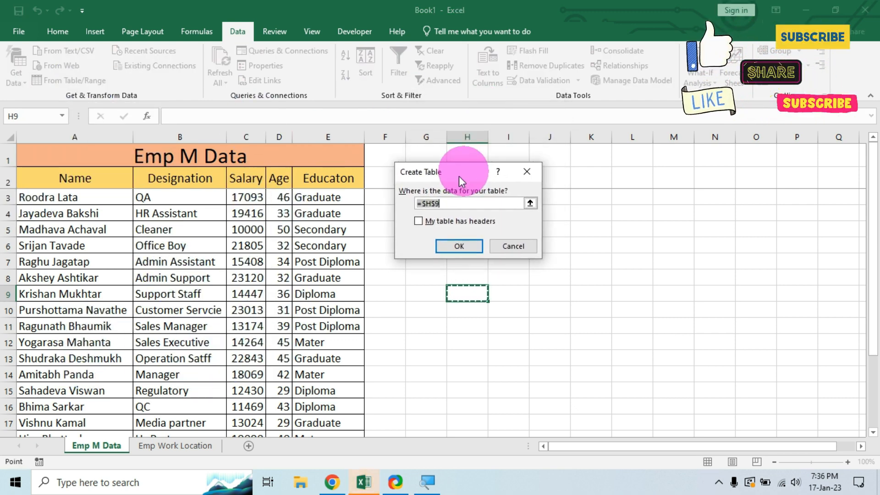
{"action": "left_click_drag", "start_coordinate": [458, 176], "coordinate": [454, 179]}
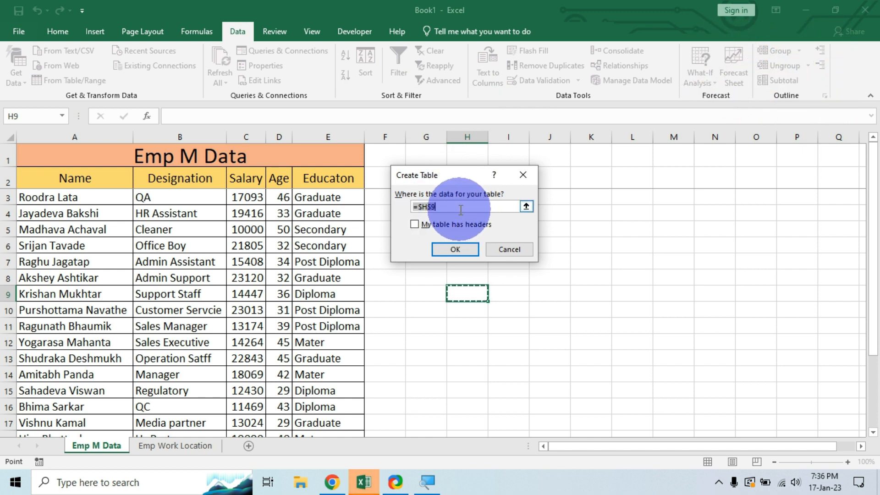
{"action": "key", "text": "BackSpace"}
{"action": "left_click_drag", "start_coordinate": [87, 177], "coordinate": [330, 393]}
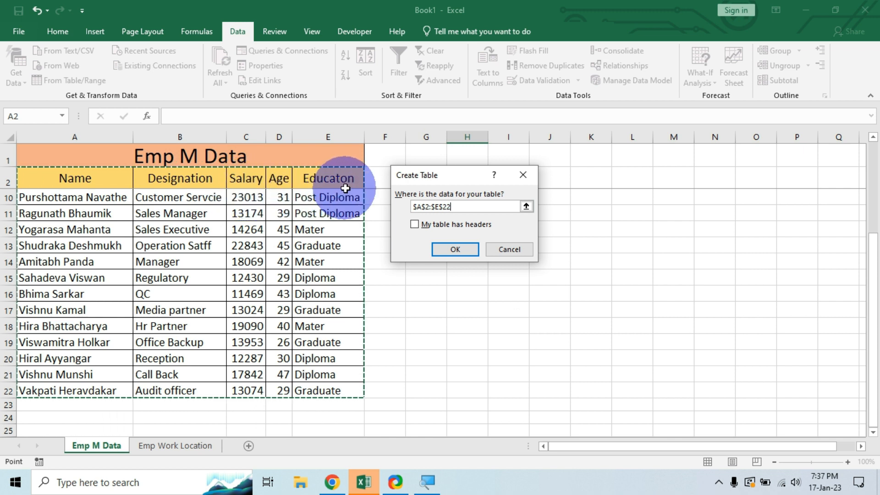
{"action": "left_click", "coordinate": [414, 224]}
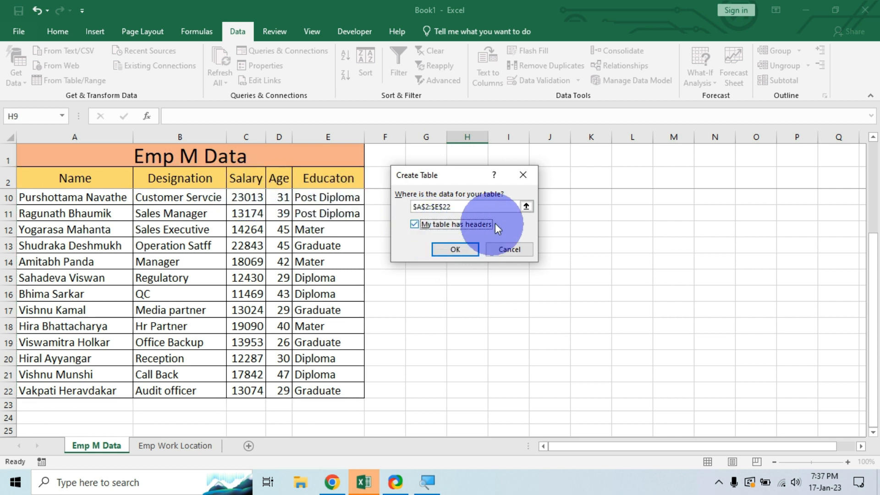
{"action": "left_click", "coordinate": [454, 250]}
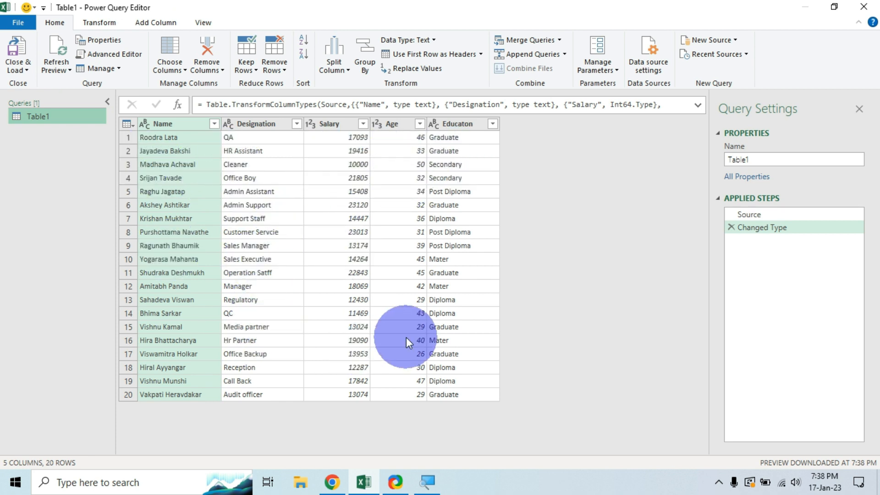
Rename Table1 to Emp M Data and choose Close & Load To for the import options.
{"action": "left_click", "coordinate": [761, 159]}
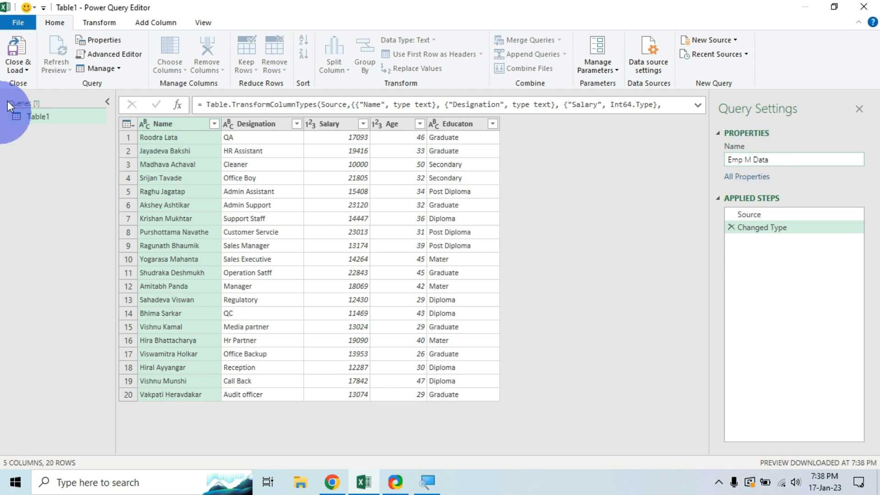
{"action": "left_click", "coordinate": [27, 69]}
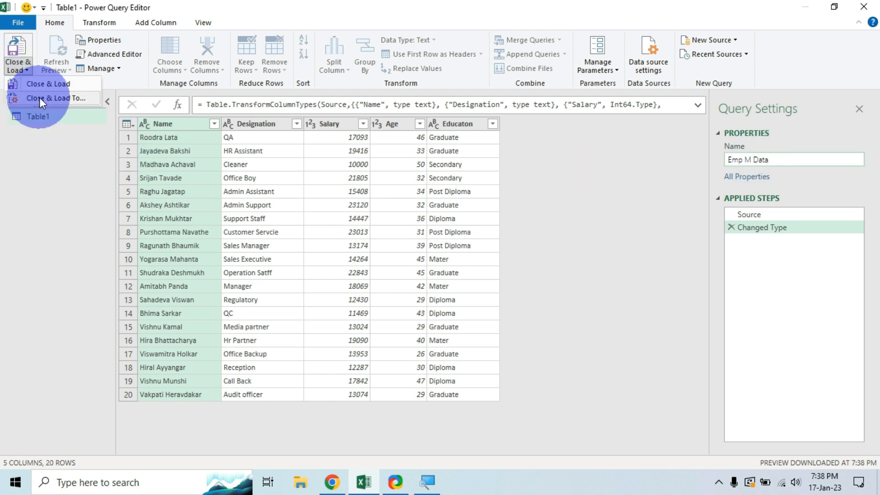
{"action": "left_click", "coordinate": [47, 98]}
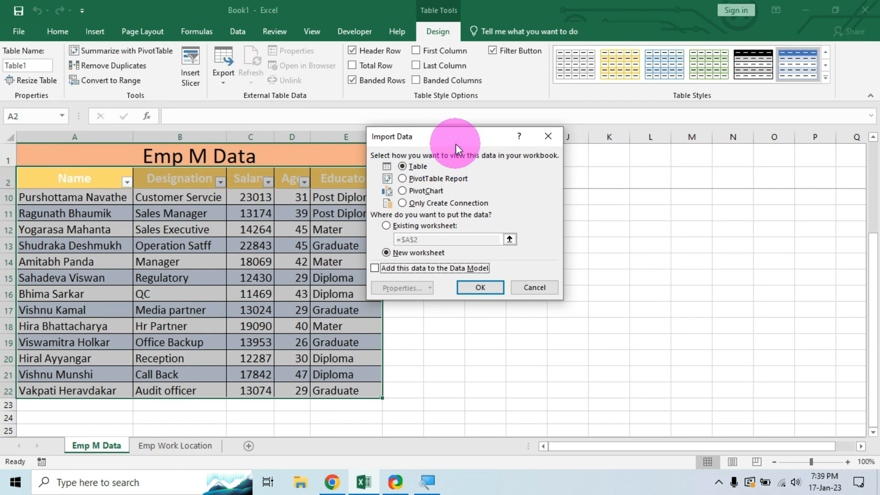
{"action": "left_click_drag", "start_coordinate": [456, 146], "coordinate": [498, 114]}
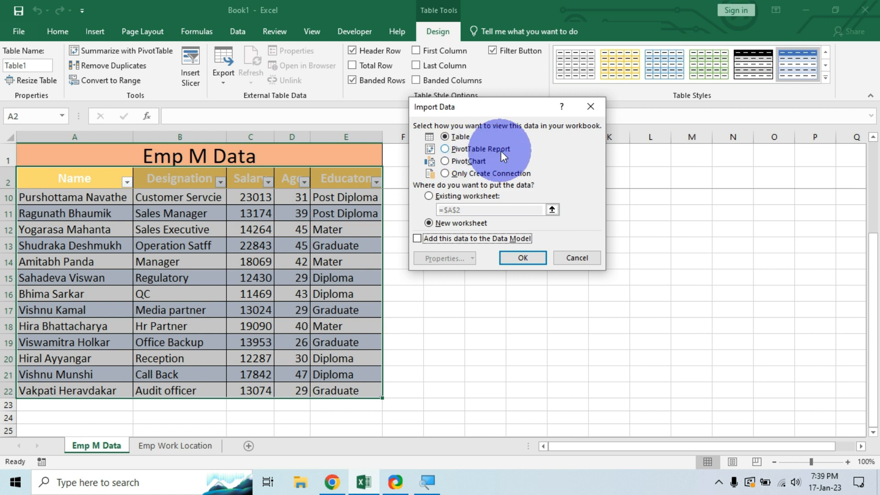
Import the Emp M Data query with Only Create Connection selected.
{"action": "left_click", "coordinate": [446, 174]}
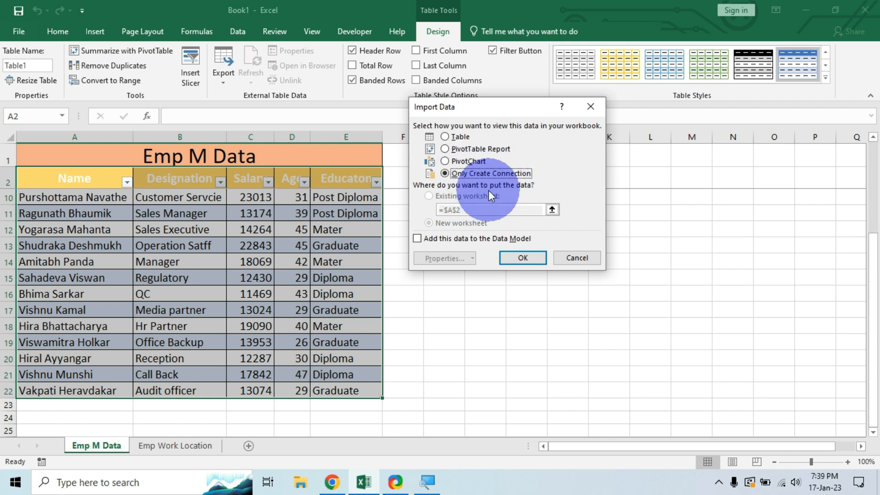
{"action": "left_click", "coordinate": [522, 257]}
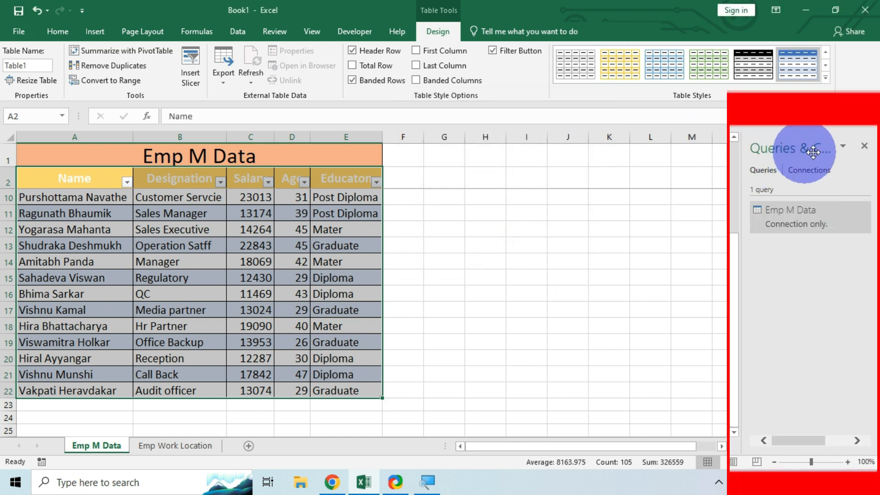
Reopen the Queries & Connections pane, then move to the Emp Work Location sheet.
{"action": "left_click", "coordinate": [865, 147]}
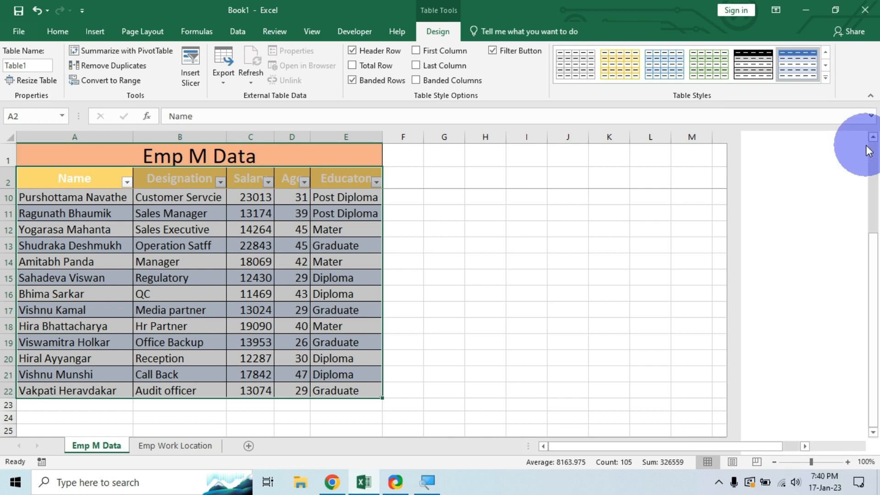
{"action": "left_click", "coordinate": [243, 32]}
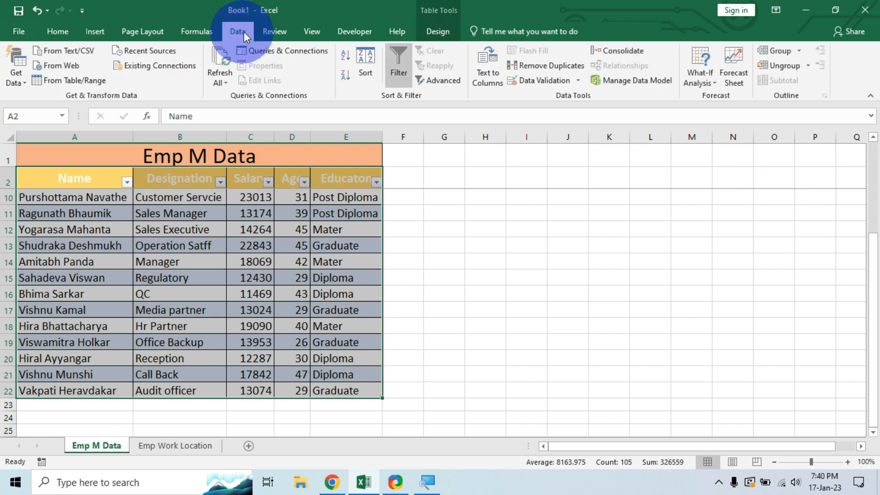
{"action": "left_click", "coordinate": [279, 50]}
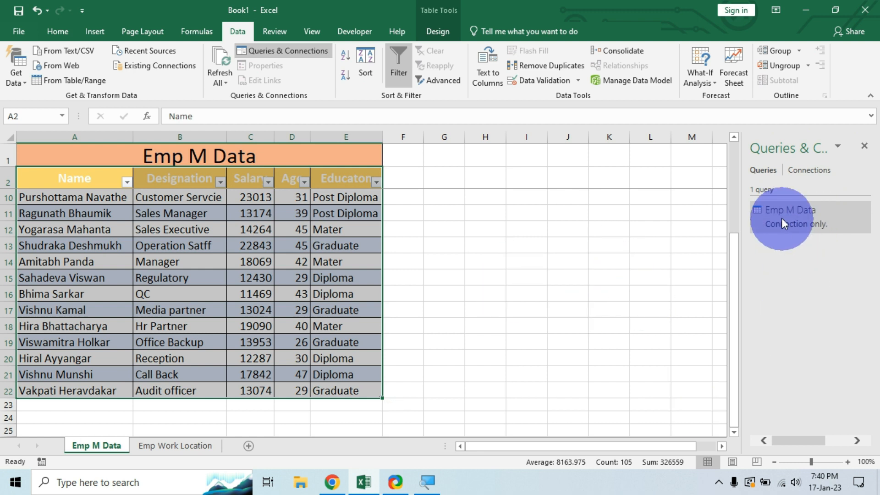
{"action": "mouse_move", "coordinate": [794, 213]}
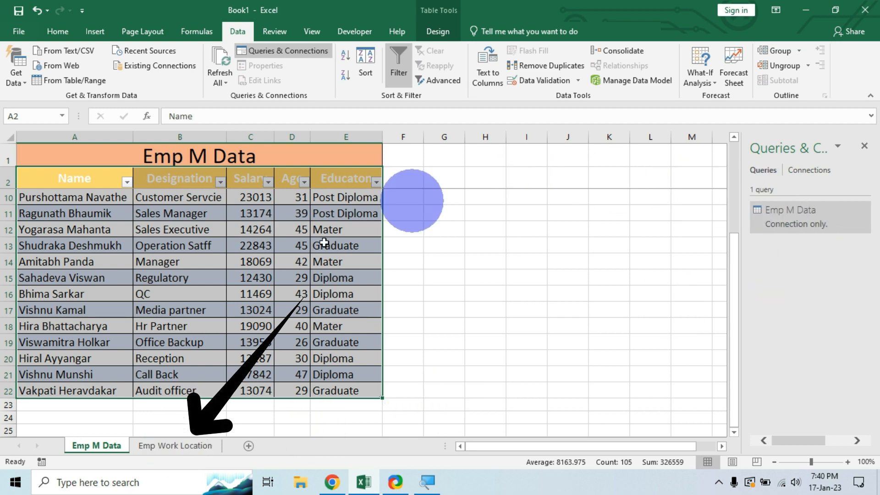
{"action": "left_click", "coordinate": [180, 446]}
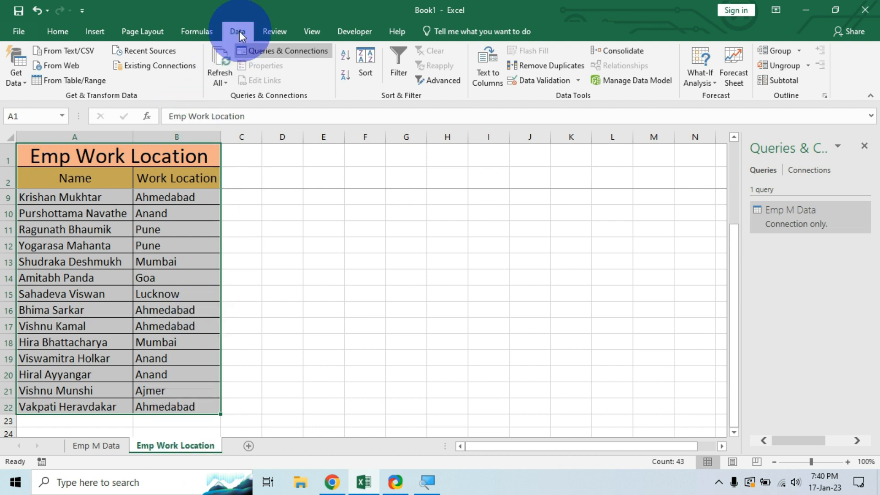
Create a table with headers from range $A$2:$B$22 and open it as a query.
{"action": "left_click", "coordinate": [81, 81]}
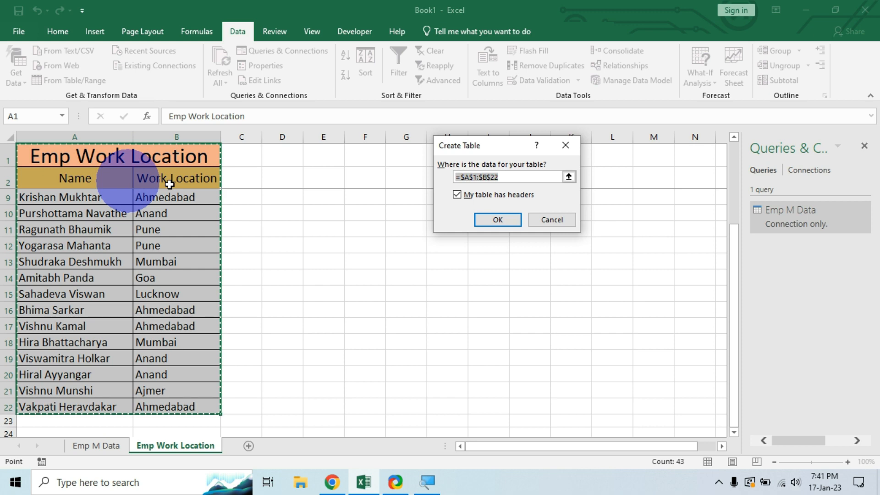
{"action": "key", "text": "BackSpace"}
{"action": "left_click", "coordinate": [45, 180]}
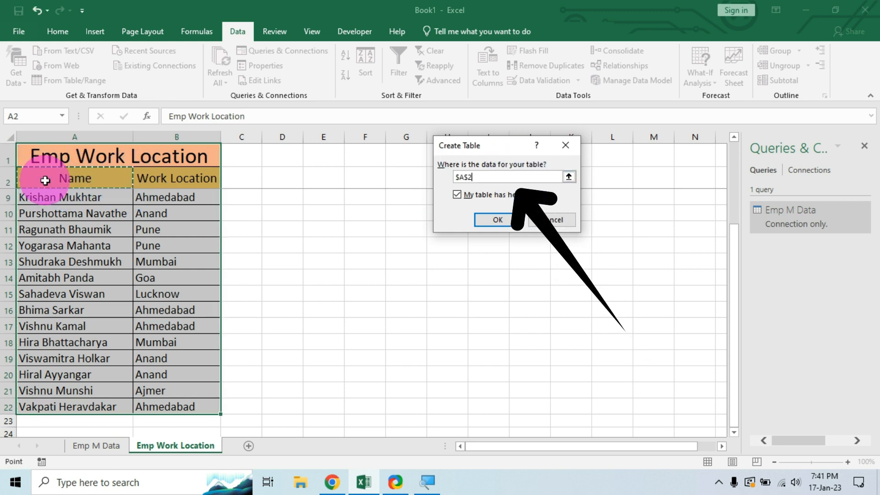
{"action": "left_click_drag", "start_coordinate": [45, 180], "coordinate": [141, 405]}
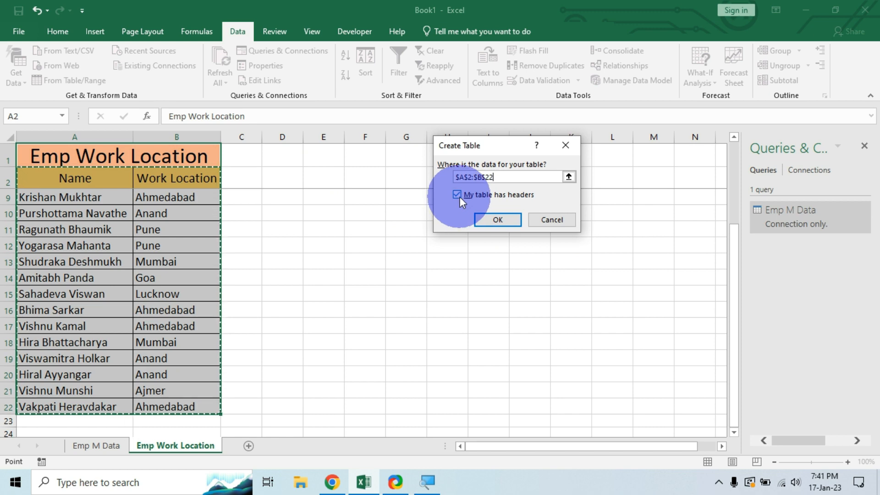
{"action": "left_click", "coordinate": [492, 222]}
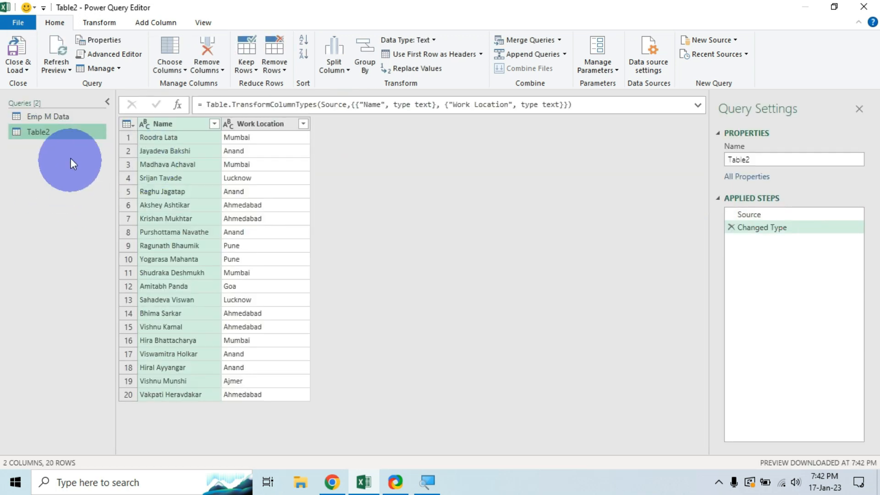
Rename Table2 to 'Emp Work Location', then choose Close & Load To.
{"action": "left_click", "coordinate": [765, 160]}
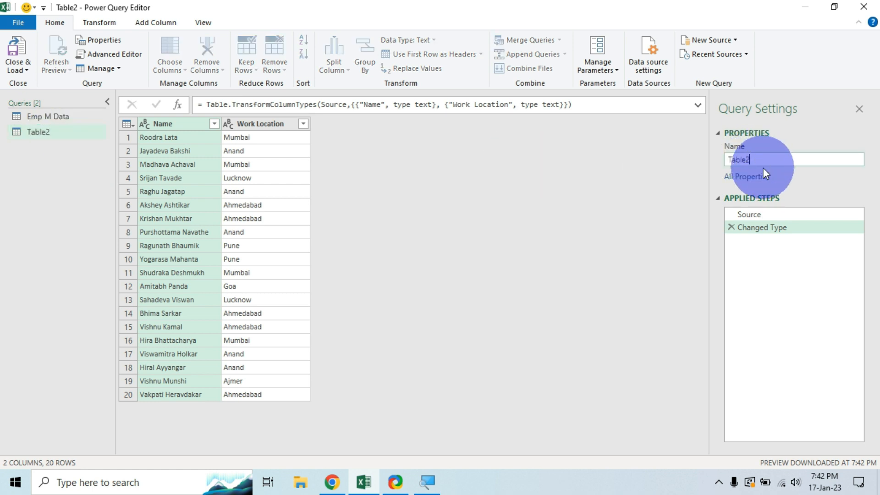
{"action": "key", "text": "BackSpace"}
{"action": "key", "text": "BackSpace"}
{"action": "key", "text": "BackSpace"}
{"action": "key", "text": "BackSpace"}
{"action": "key", "text": "BackSpace"}
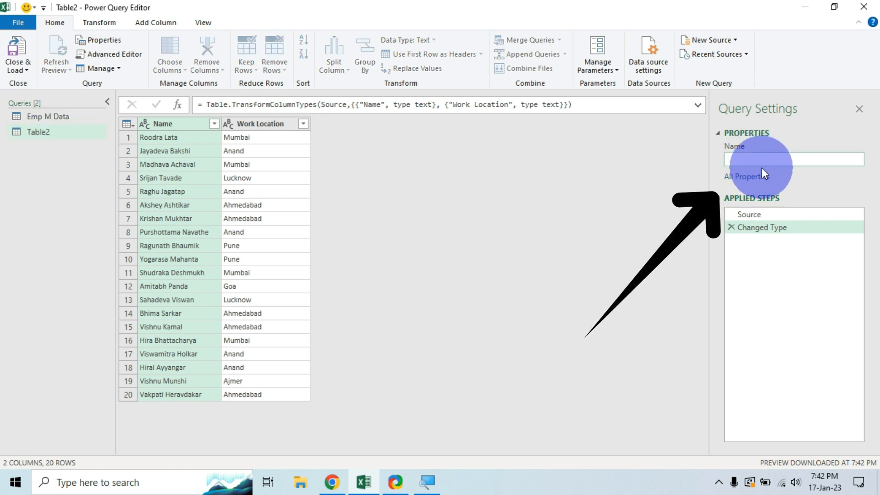
{"action": "type", "text": "Emp Work Location"}
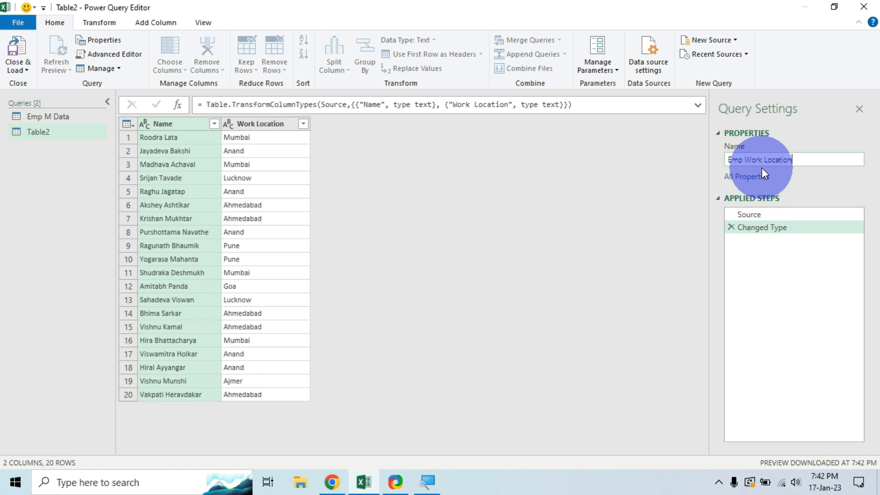
{"action": "key", "text": "Return"}
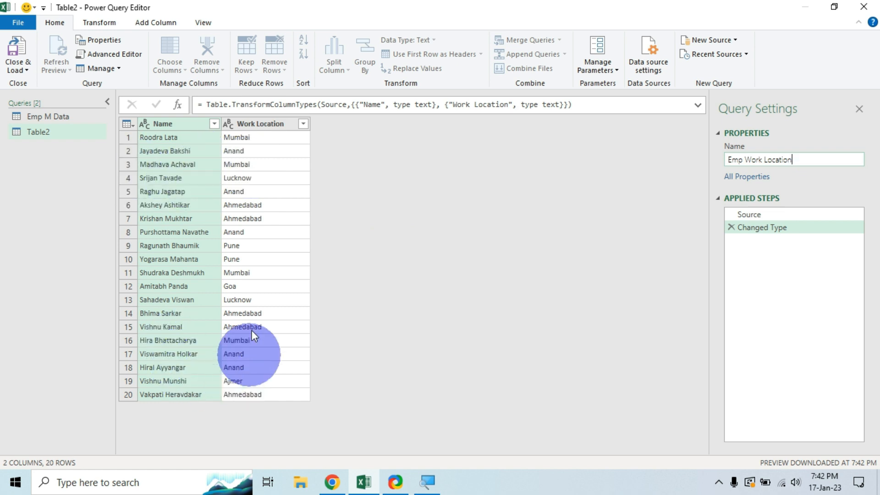
{"action": "left_click", "coordinate": [26, 69]}
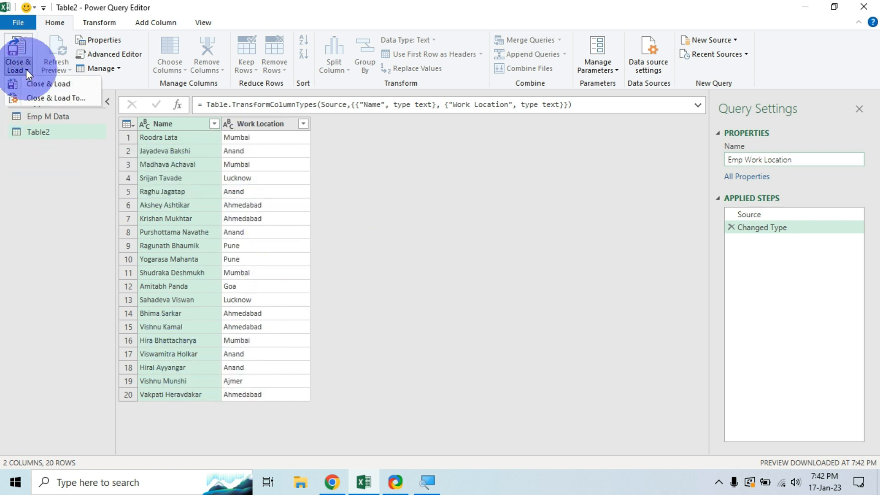
{"action": "left_click", "coordinate": [42, 97]}
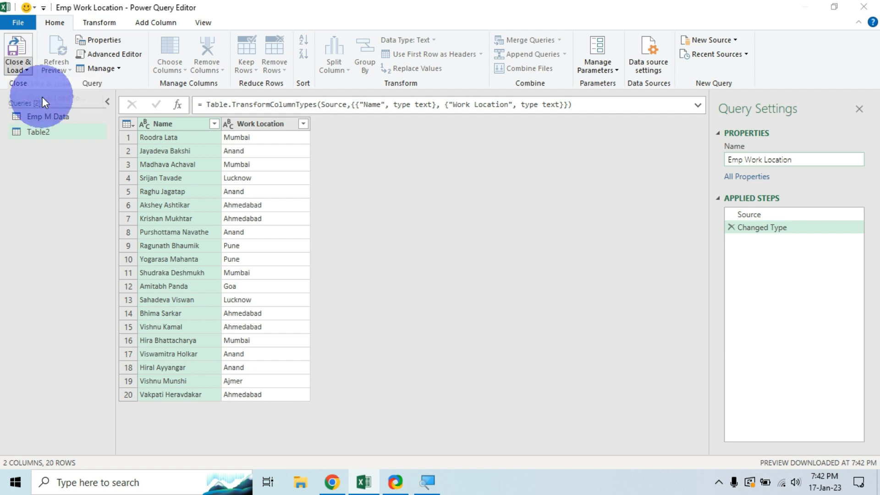
Load the Emp Work Location query as Only Create Connection.
{"action": "left_click_drag", "start_coordinate": [515, 103], "coordinate": [446, 111]}
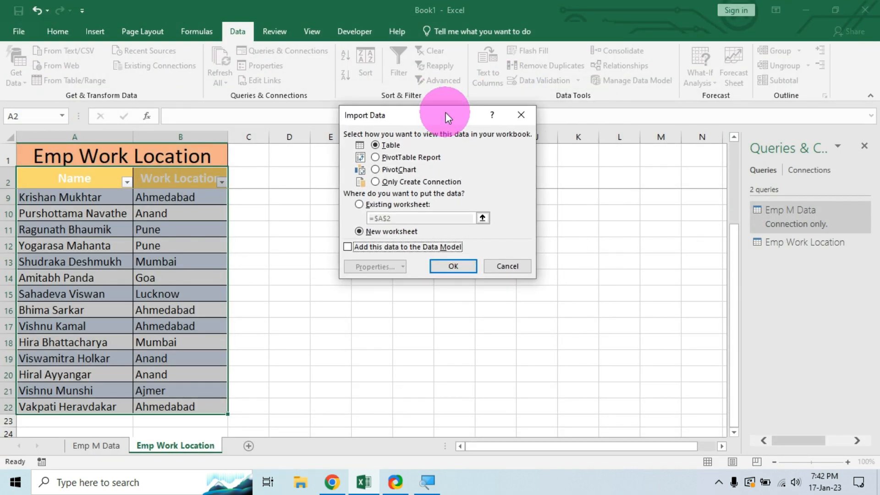
{"action": "left_click", "coordinate": [377, 182]}
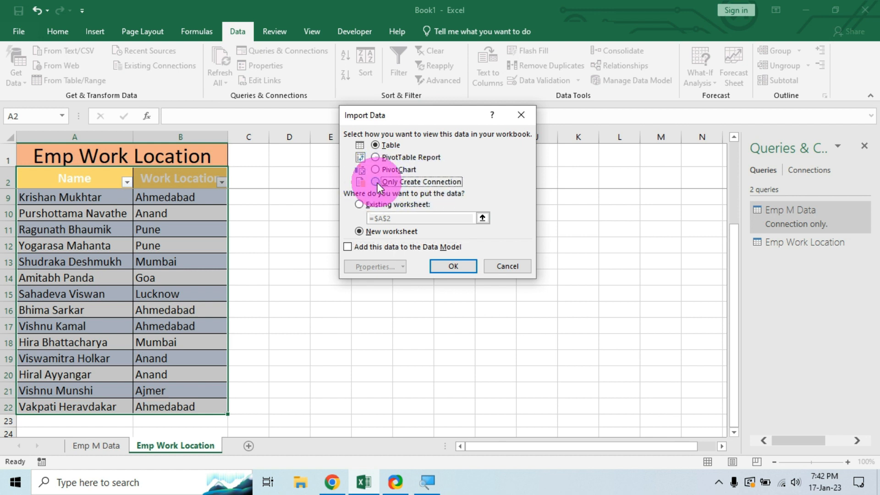
{"action": "left_click", "coordinate": [453, 266]}
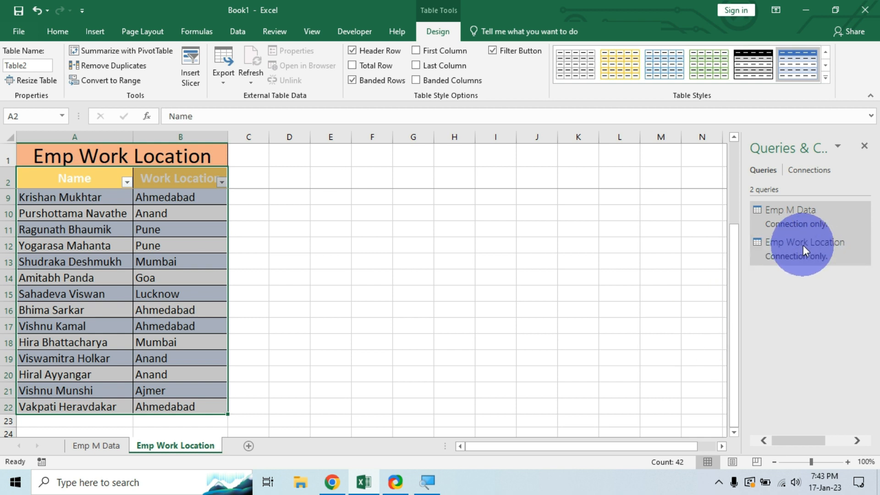
Reopen the Emp M Data query from the Queries & Connections pane.
{"action": "mouse_move", "coordinate": [803, 246]}
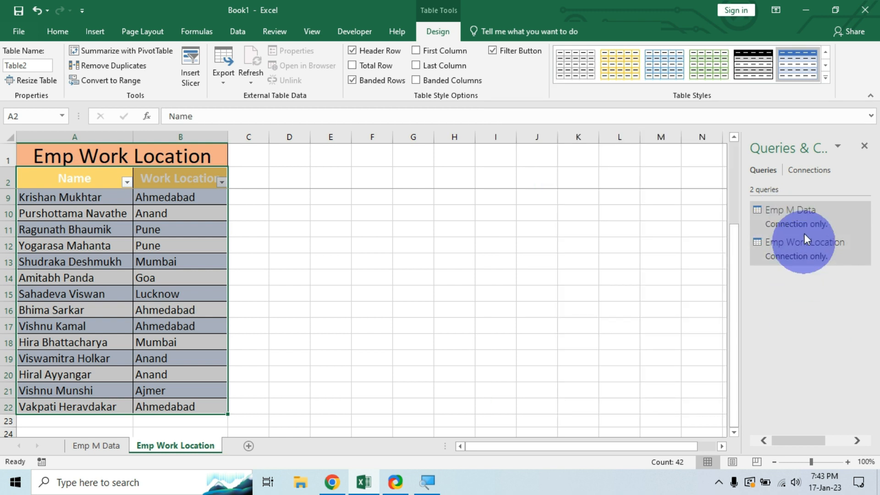
{"action": "mouse_move", "coordinate": [803, 221]}
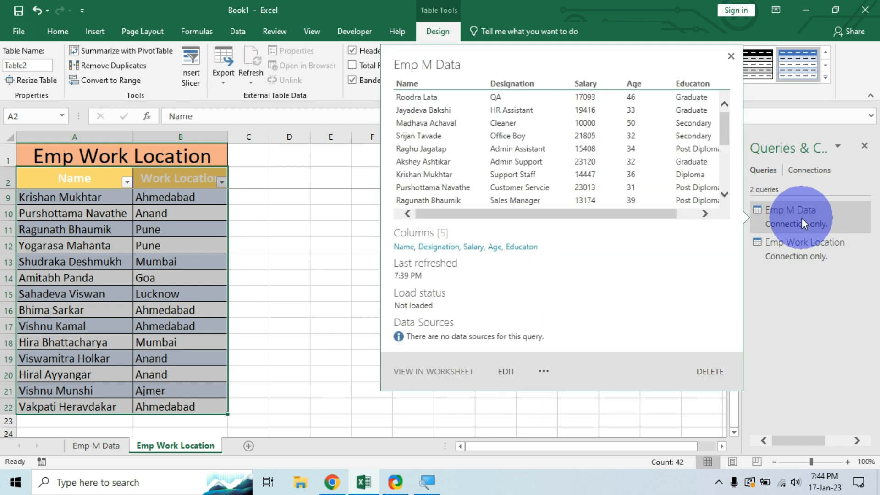
{"action": "double_click", "coordinate": [801, 218]}
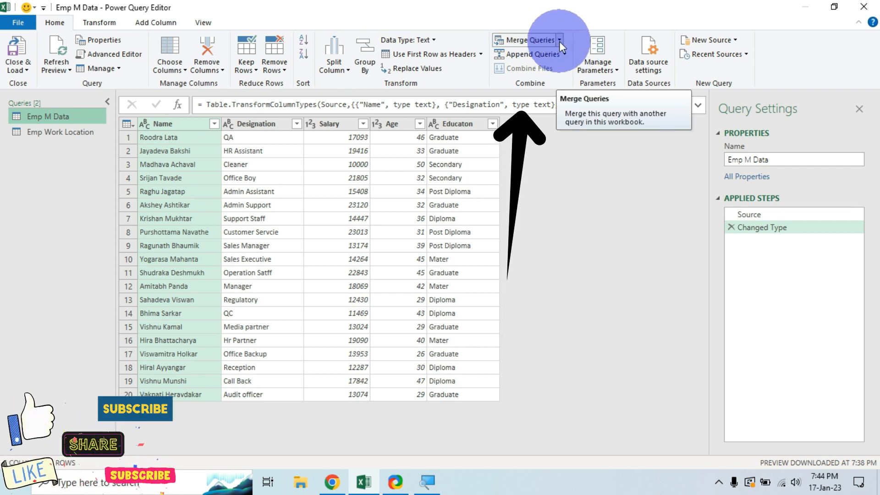
Choose Merge Queries as New from the Merge Queries dropdown.
{"action": "left_click", "coordinate": [558, 42]}
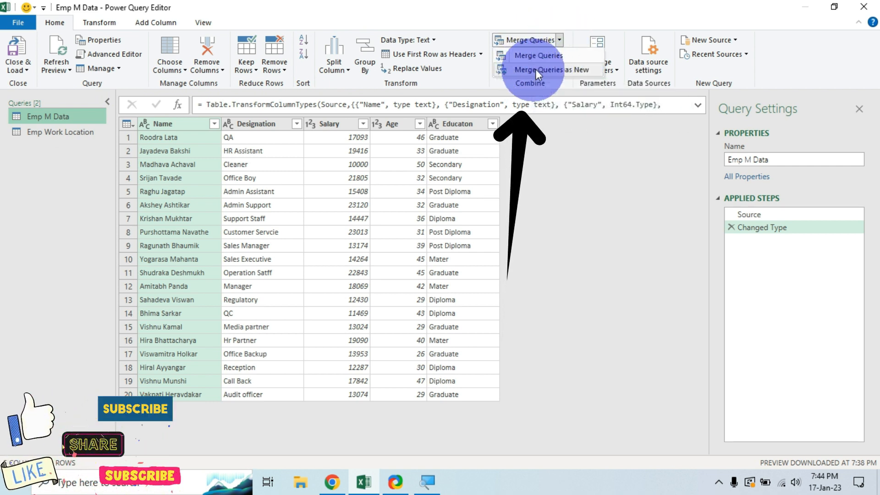
{"action": "left_click", "coordinate": [552, 70]}
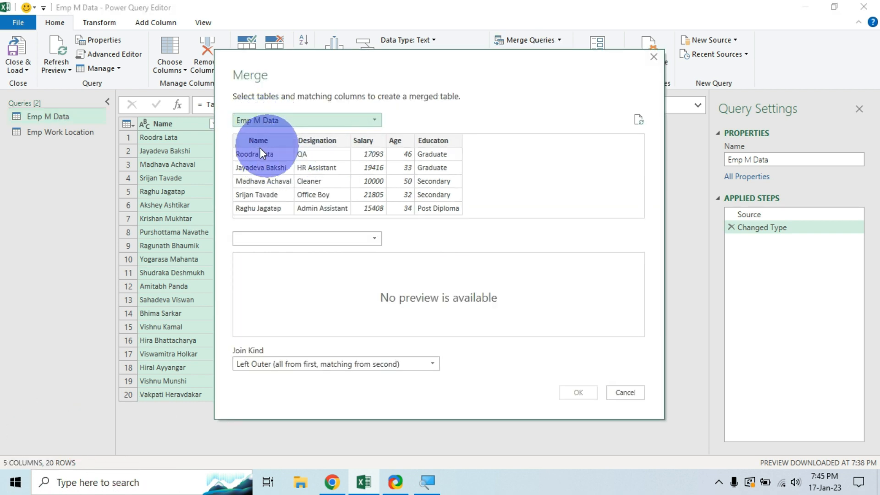
Left Outer join Emp M Data with Emp Work Location, matching on both Name columns.
{"action": "left_click", "coordinate": [380, 241]}
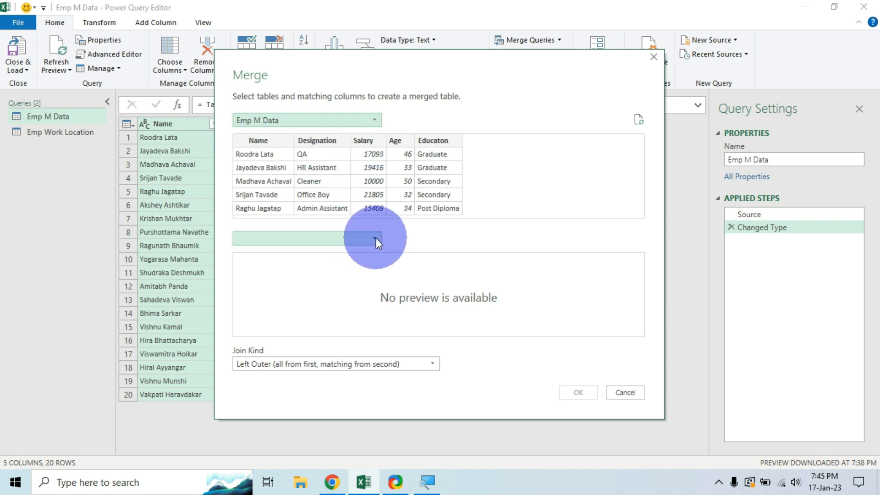
{"action": "left_click", "coordinate": [376, 237]}
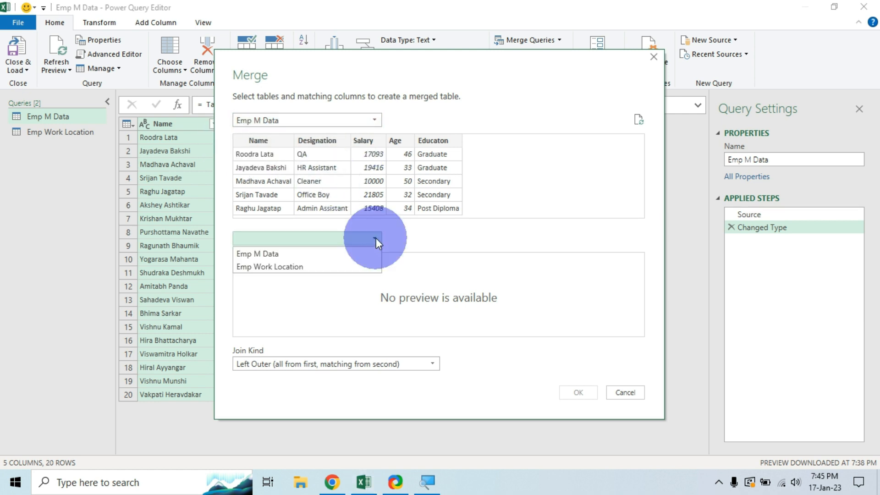
{"action": "left_click", "coordinate": [275, 266]}
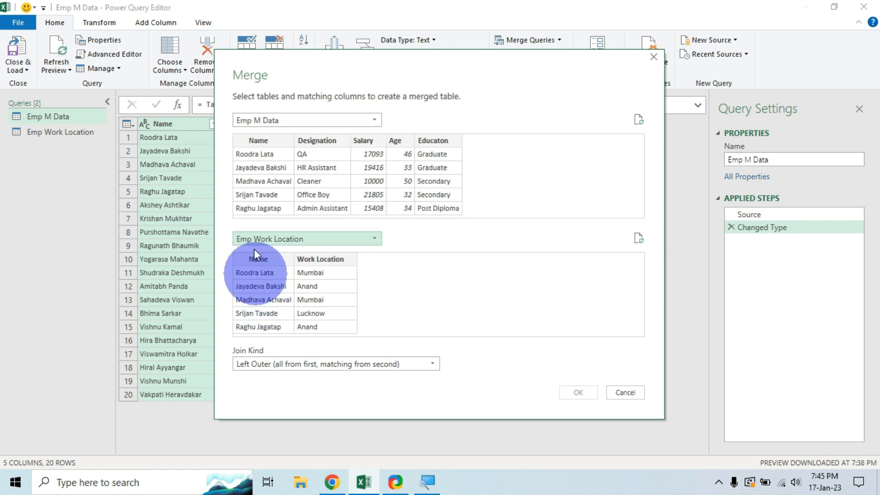
{"action": "left_click", "coordinate": [268, 140]}
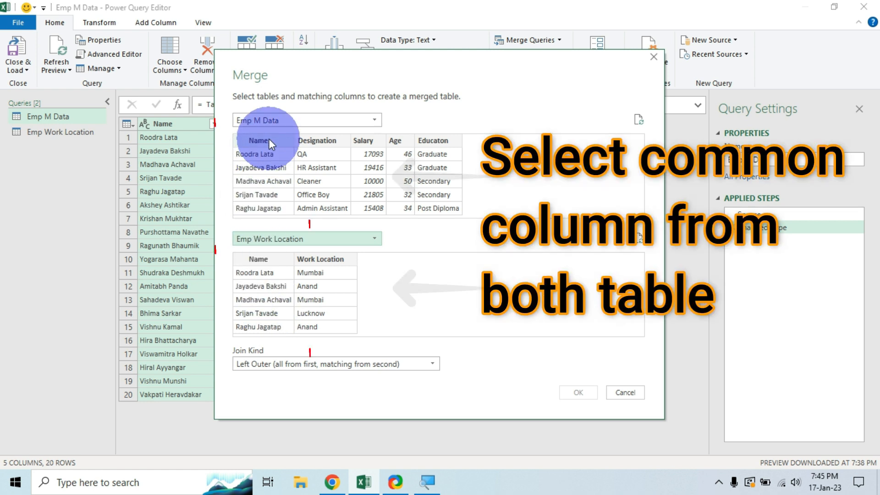
{"action": "left_click", "coordinate": [263, 261]}
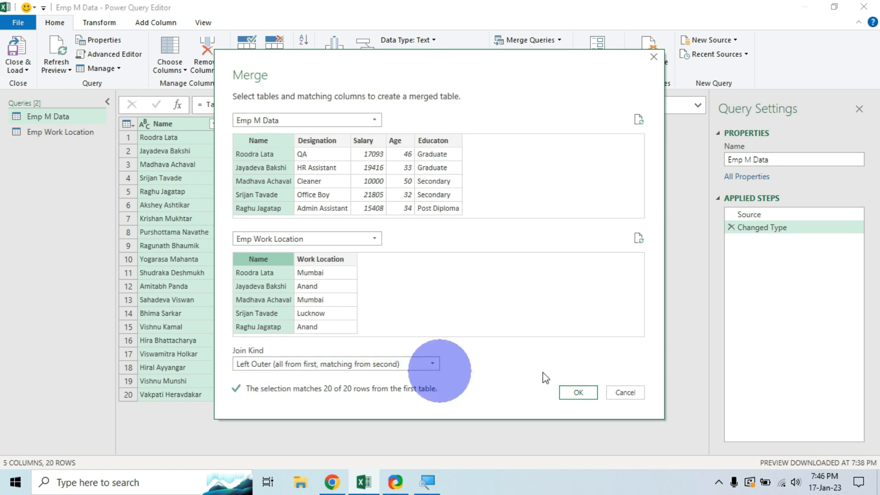
{"action": "left_click", "coordinate": [576, 393]}
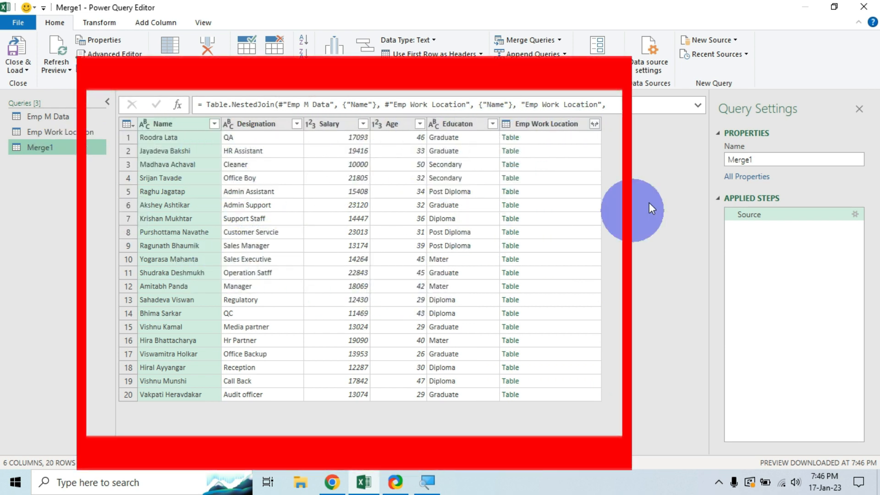
Change the Merge1 query's name to 'Emp M Data with Work Location'.
{"action": "left_click", "coordinate": [768, 159]}
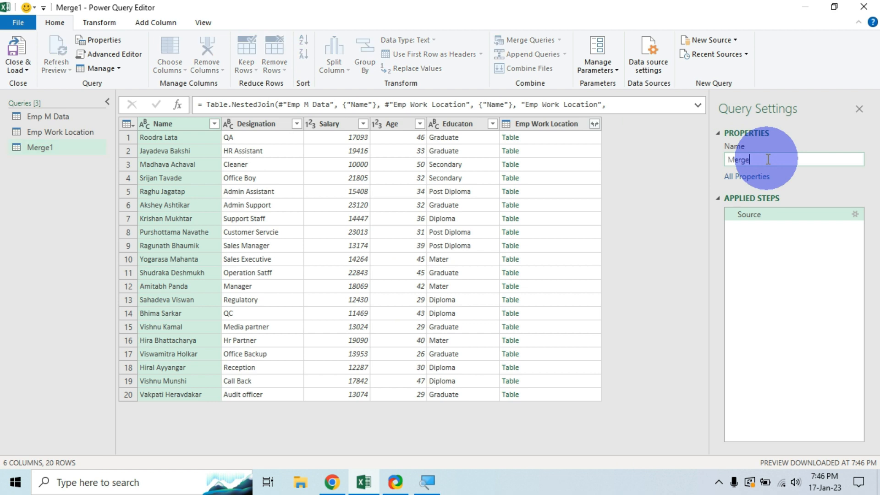
{"action": "type", "text": "Emp M Data with Work Location"}
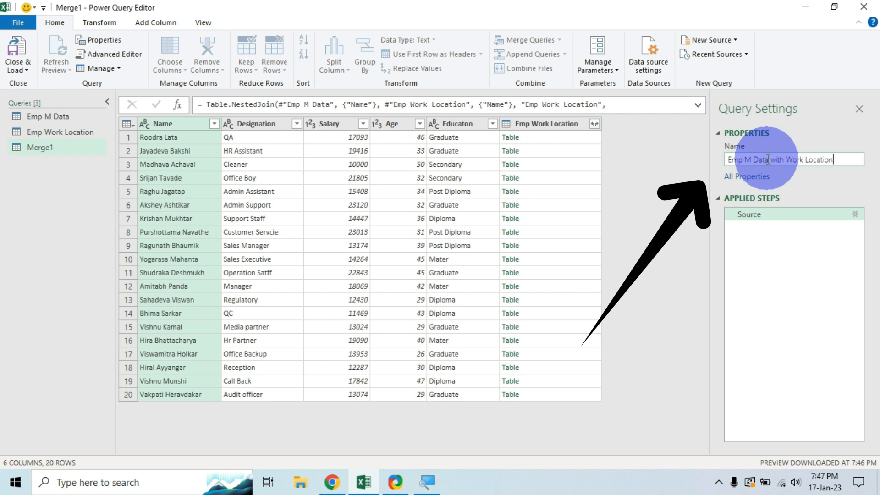
{"action": "key", "text": "Return"}
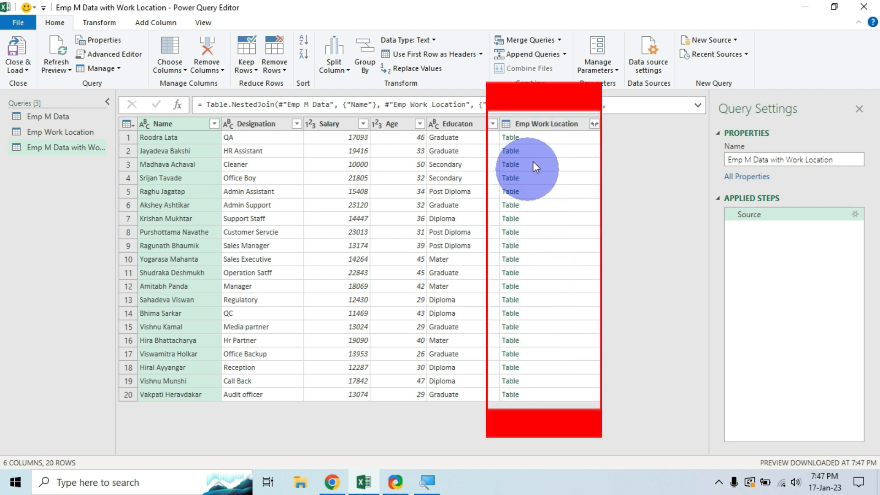
Expand Emp Work Location to show only the Work Location city, leaving out Name.
{"action": "left_click", "coordinate": [595, 124]}
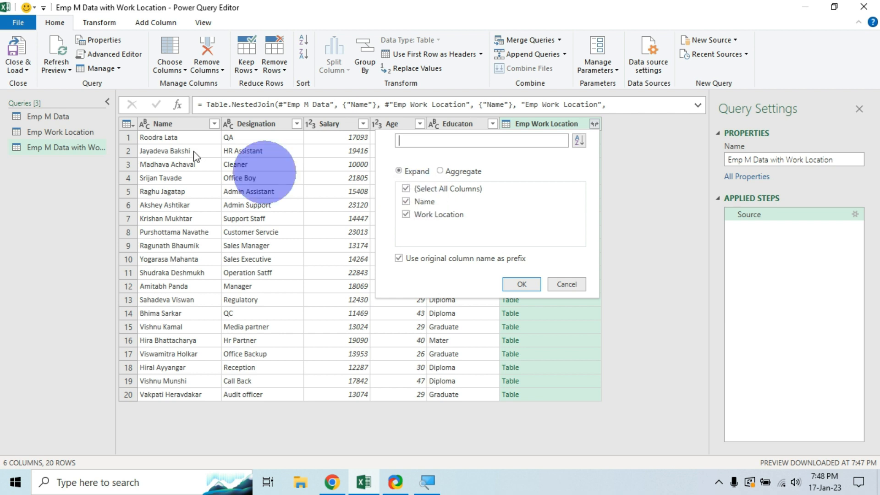
{"action": "left_click", "coordinate": [406, 201]}
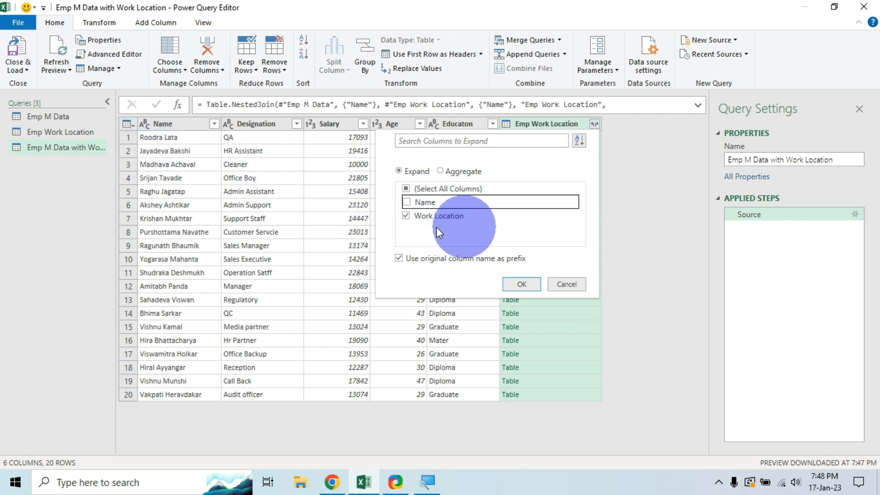
{"action": "left_click", "coordinate": [522, 284]}
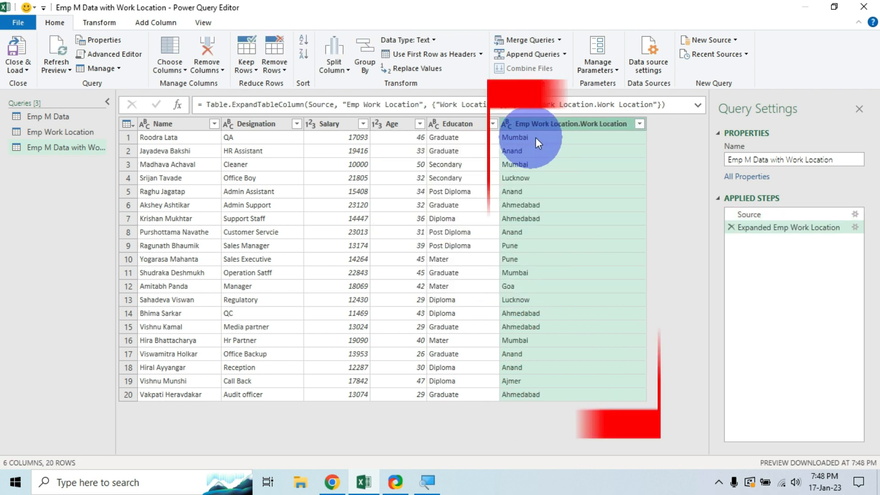
{"action": "left_click", "coordinate": [537, 136]}
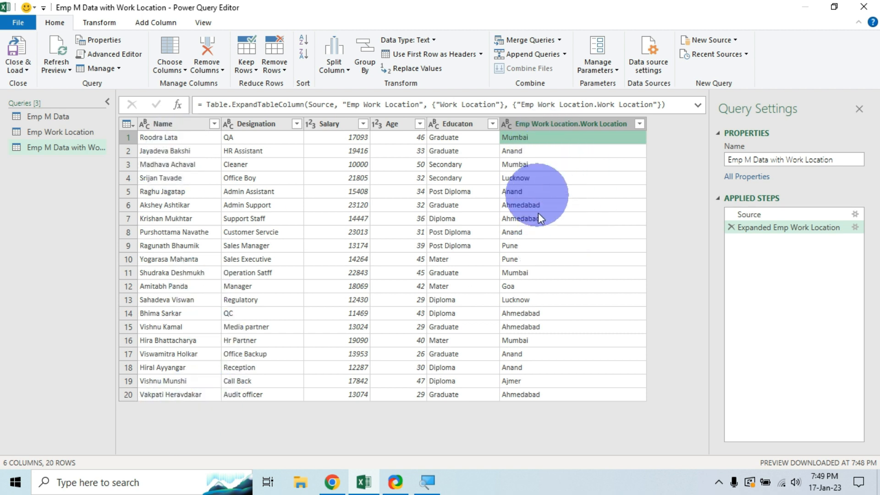
Close & Load the merged query, rename its sheet 'Emp M Data with W Location' and move it after Emp Work Location.
{"action": "left_click", "coordinate": [25, 70]}
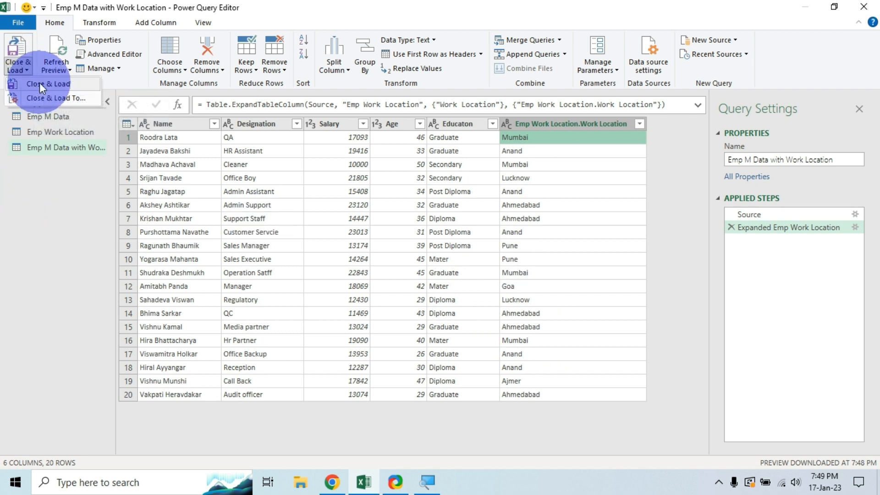
{"action": "left_click", "coordinate": [39, 84]}
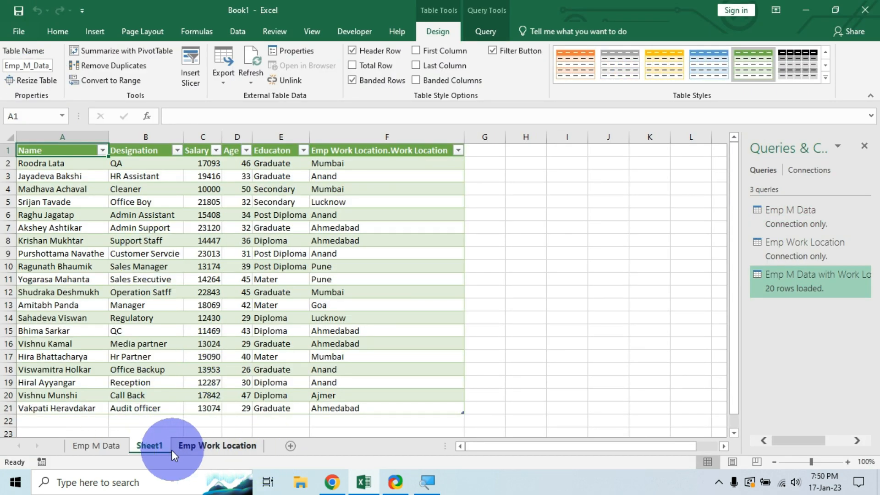
{"action": "double_click", "coordinate": [157, 449]}
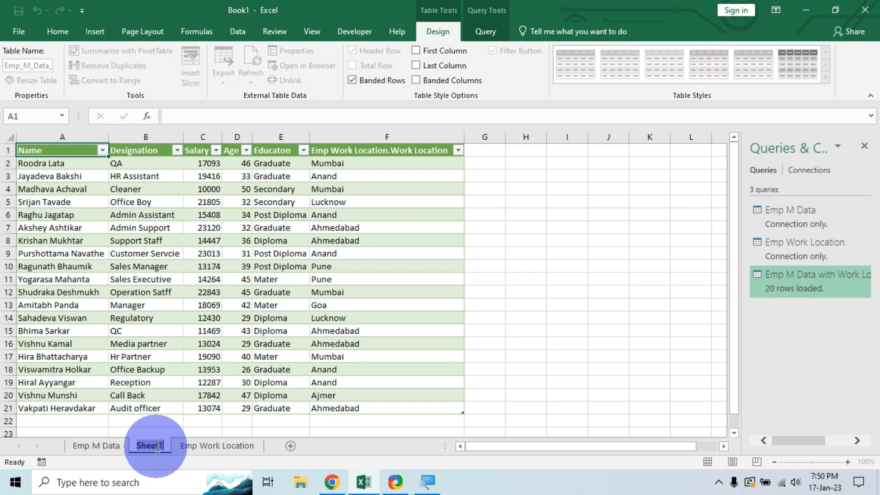
{"action": "type", "text": "Emp"}
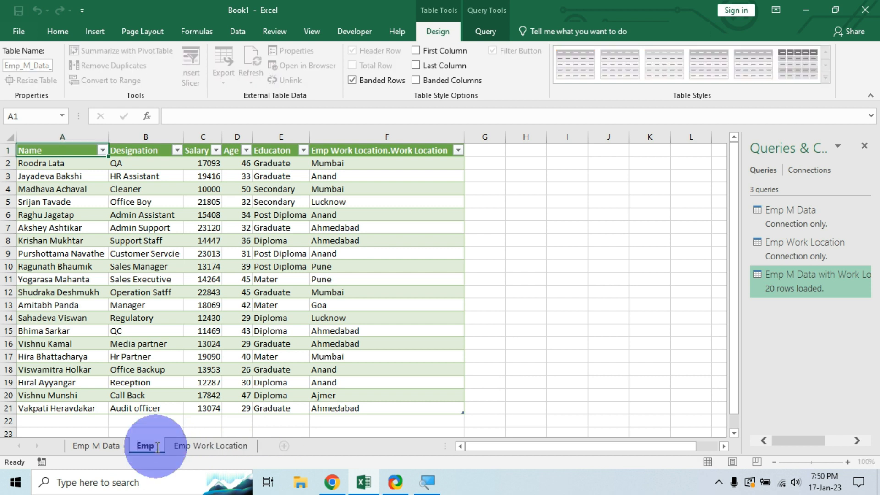
{"action": "type", "text": " M Data with W"}
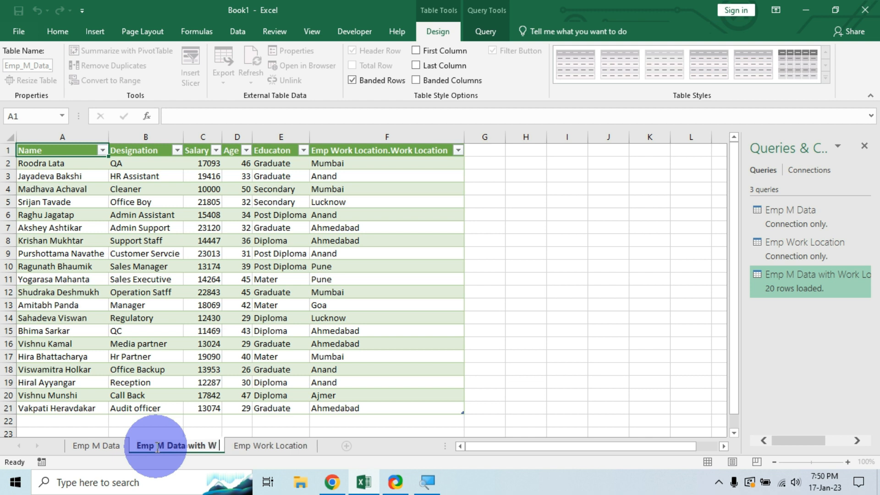
{"action": "type", "text": " Location"}
{"action": "key", "text": "Return"}
{"action": "left_click", "coordinate": [190, 452]}
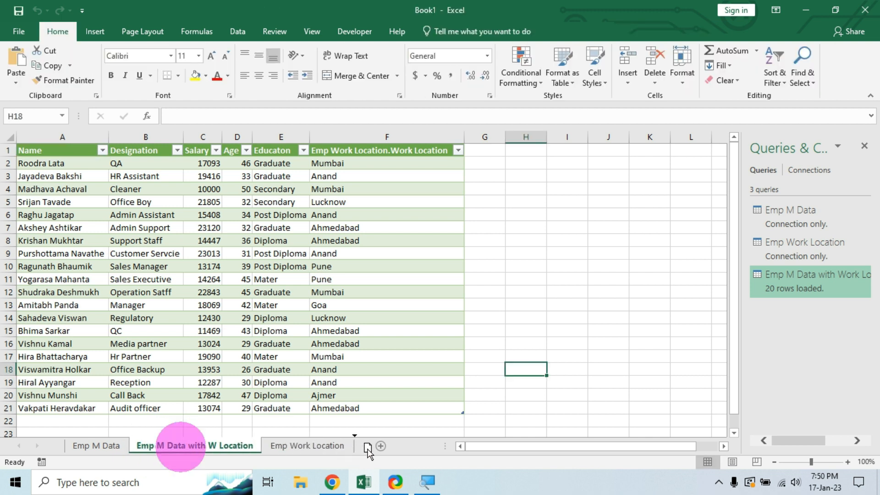
{"action": "left_click_drag", "start_coordinate": [366, 453], "coordinate": [365, 451]}
{"action": "left_click", "coordinate": [525, 241]}
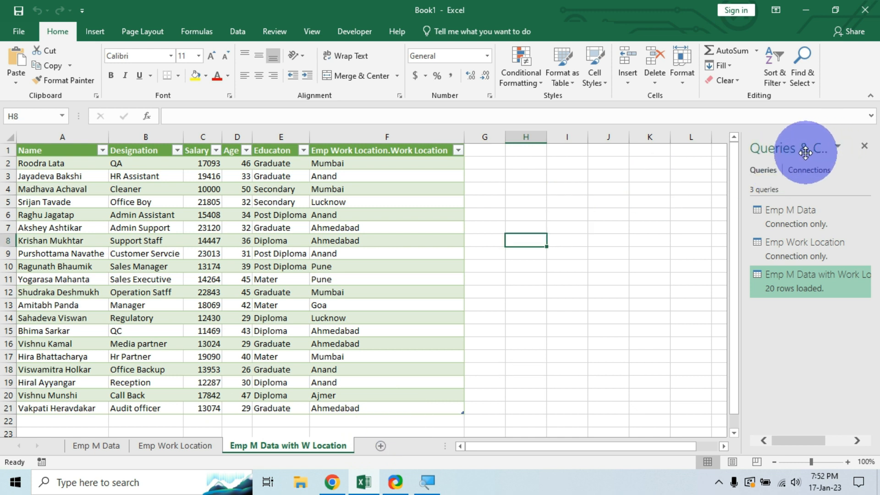
Close the Queries & Connections pane and look over the Emp M Data, Emp Work Location and merged sheets.
{"action": "left_click", "coordinate": [863, 146]}
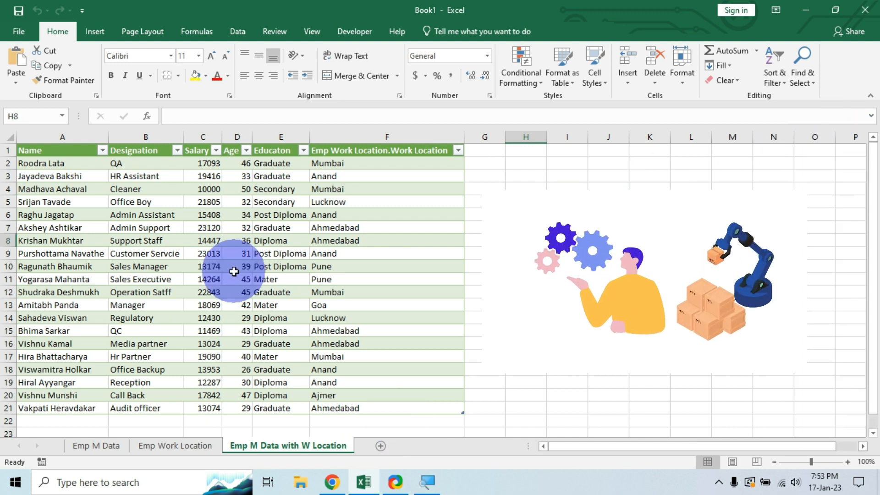
{"action": "left_click", "coordinate": [101, 451]}
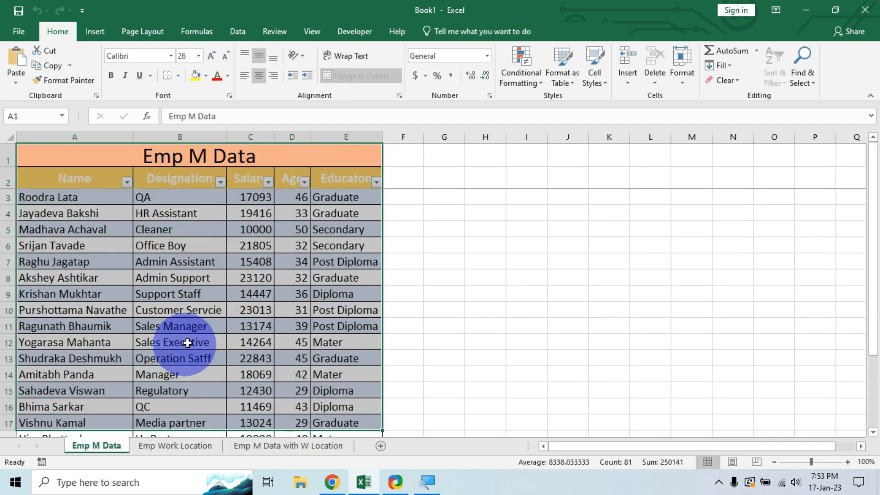
{"action": "scroll", "coordinate": [187, 353], "scroll_direction": "down", "scroll_amount": 2}
{"action": "left_click", "coordinate": [180, 448]}
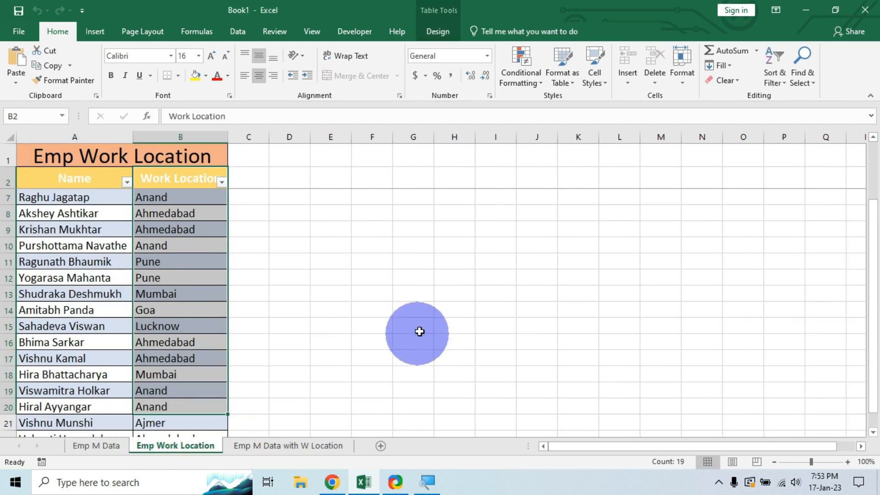
{"action": "left_click", "coordinate": [417, 327]}
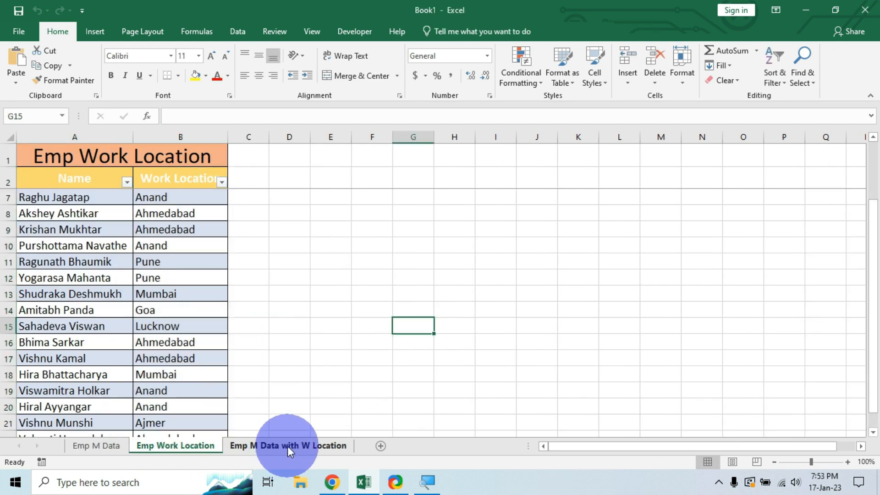
{"action": "left_click", "coordinate": [290, 451]}
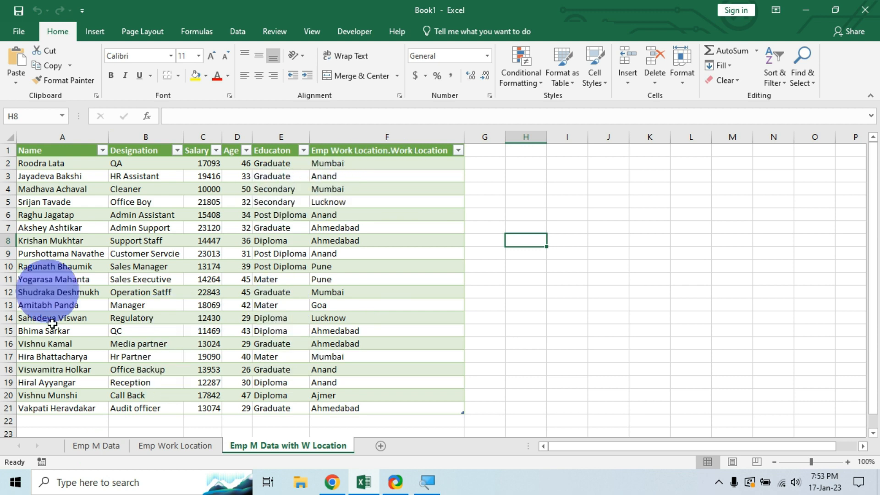
Go back to Emp M Data and select the first empty row below the last employee.
{"action": "left_click", "coordinate": [102, 449]}
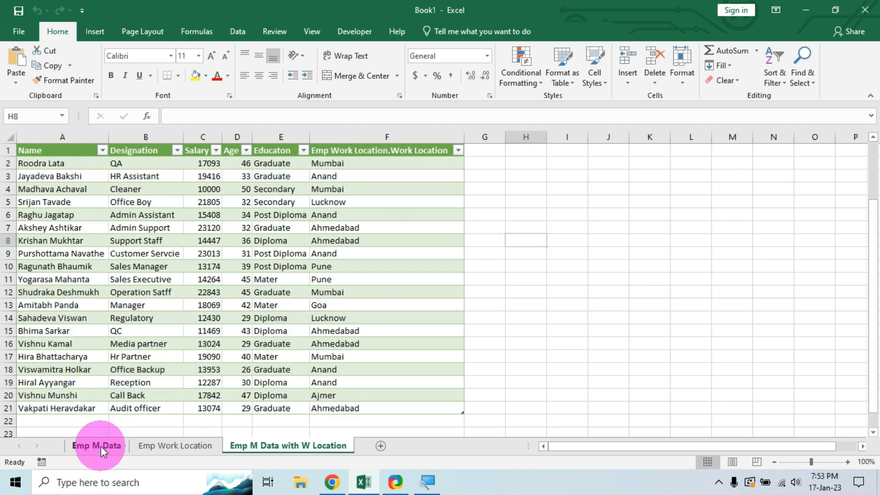
{"action": "scroll", "coordinate": [157, 357], "scroll_direction": "down", "scroll_amount": 1}
{"action": "left_click", "coordinate": [110, 373]}
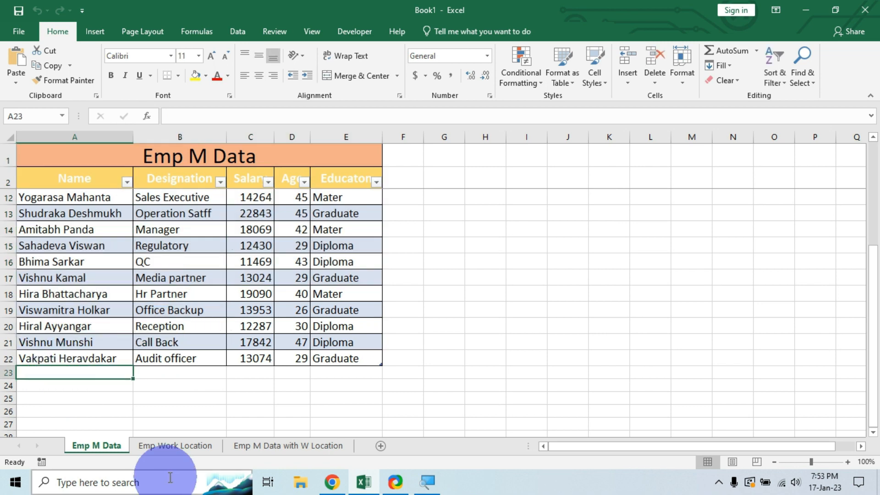
Enter the new employee's name, designation QC, salary 15000 and age 28 in row 23.
{"action": "type", "text": "J"}
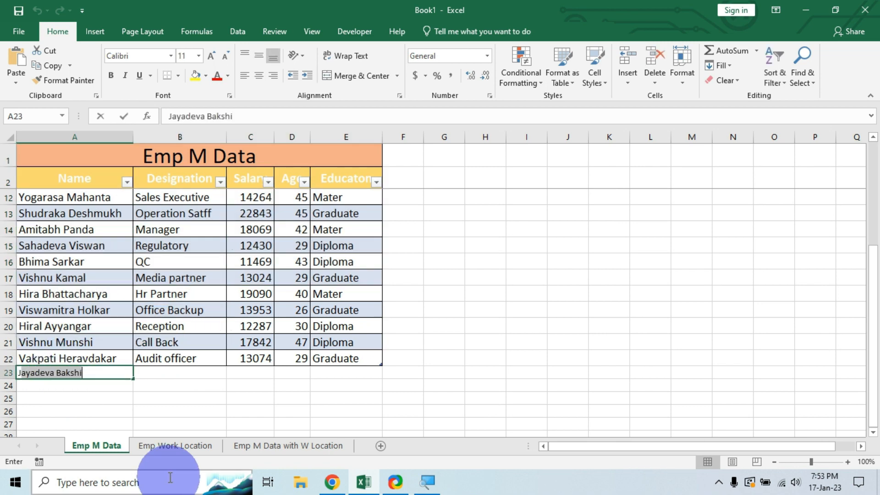
{"action": "type", "text": ".K"}
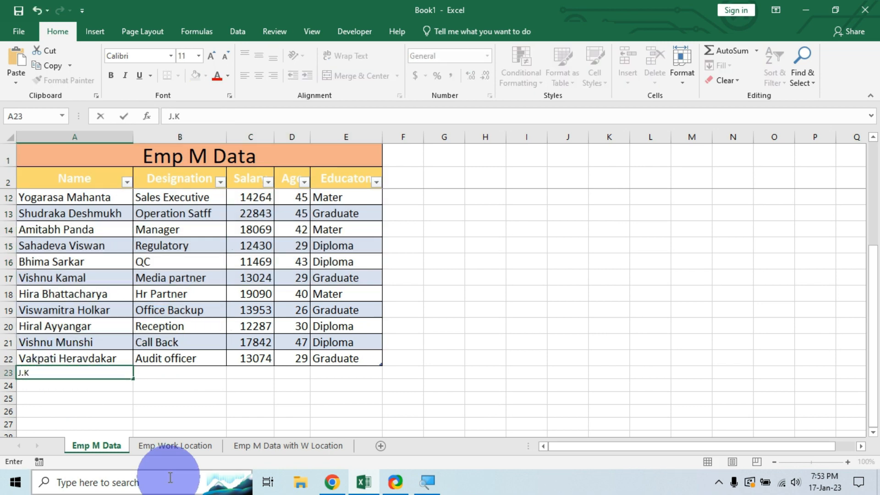
{"action": "key", "text": "Tab"}
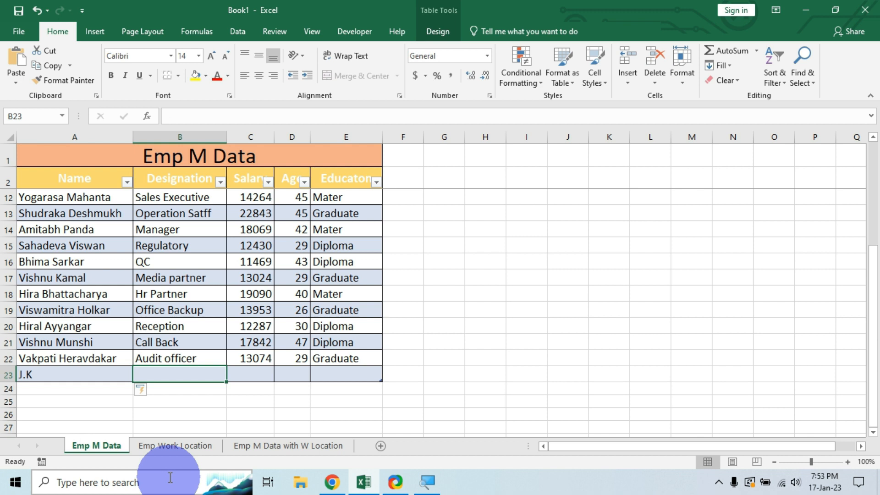
{"action": "type", "text": "QC"}
{"action": "key", "text": "Tab"}
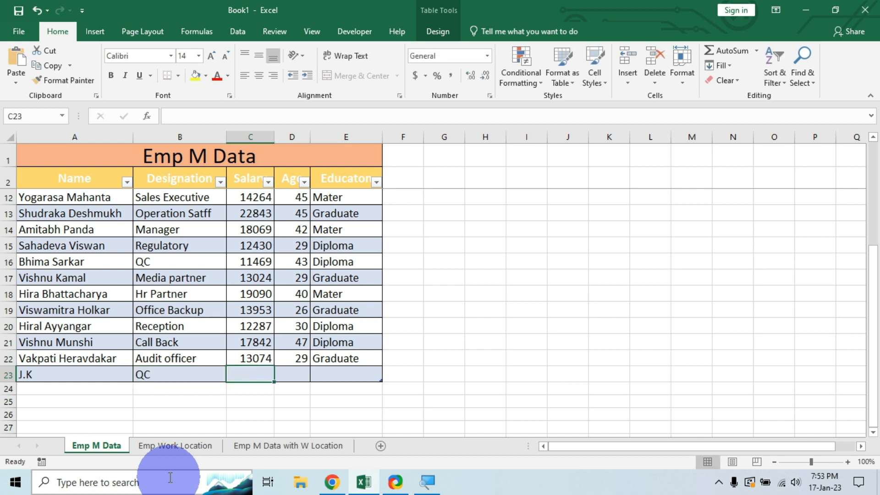
{"action": "type", "text": "15000"}
{"action": "key", "text": "Tab"}
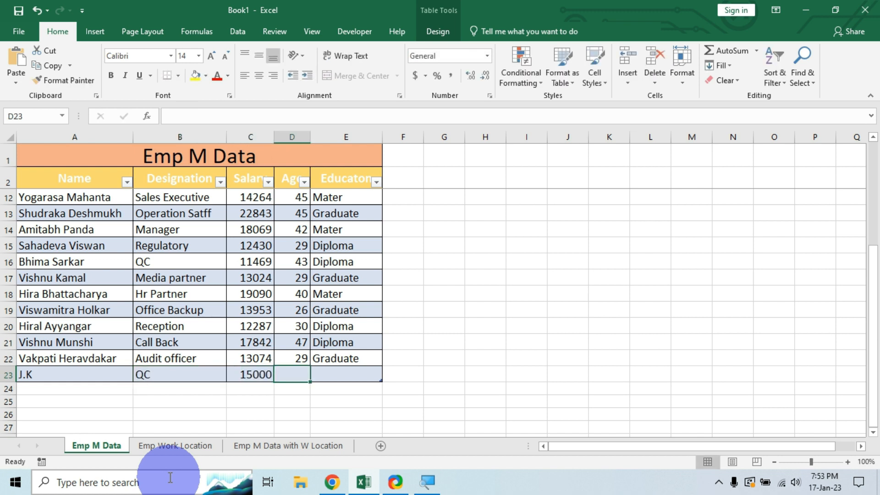
{"action": "type", "text": "28"}
{"action": "key", "text": "Tab"}
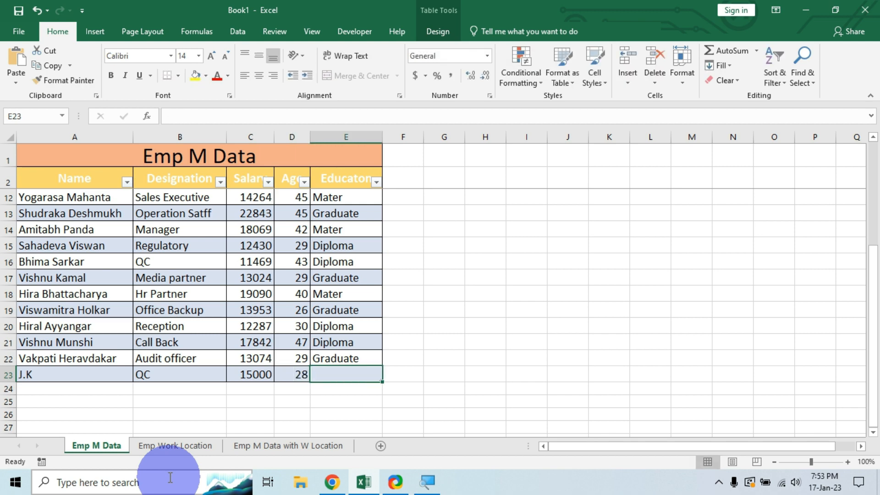
Enter Graduate to finish the record, then select the first empty row of Emp Work Location.
{"action": "type", "text": "Graduate"}
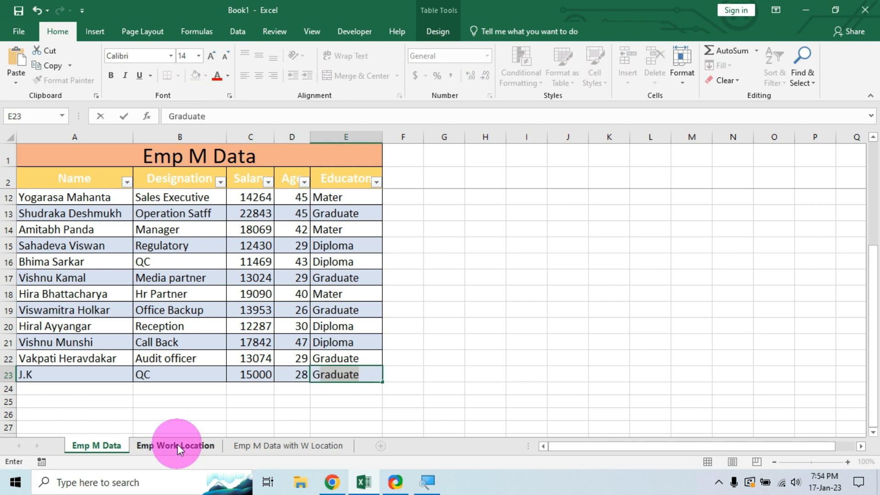
{"action": "left_click", "coordinate": [178, 444]}
{"action": "scroll", "coordinate": [166, 354], "scroll_direction": "down", "scroll_amount": 4}
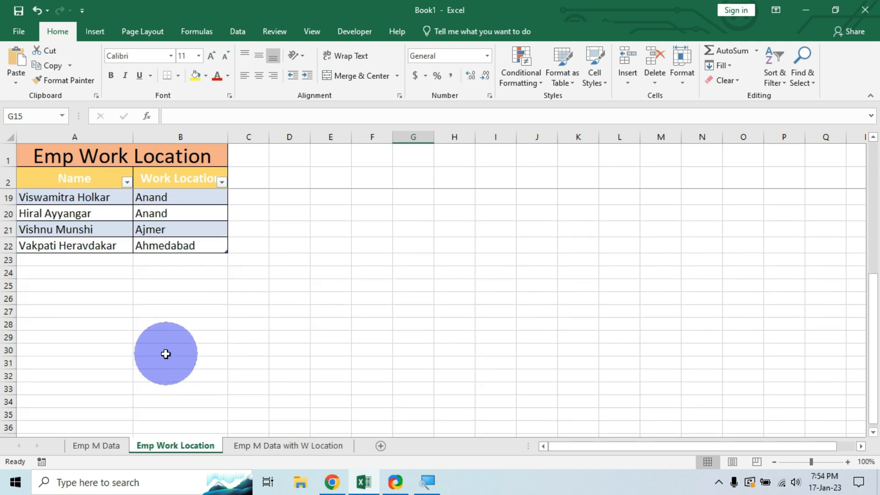
{"action": "left_click", "coordinate": [63, 260]}
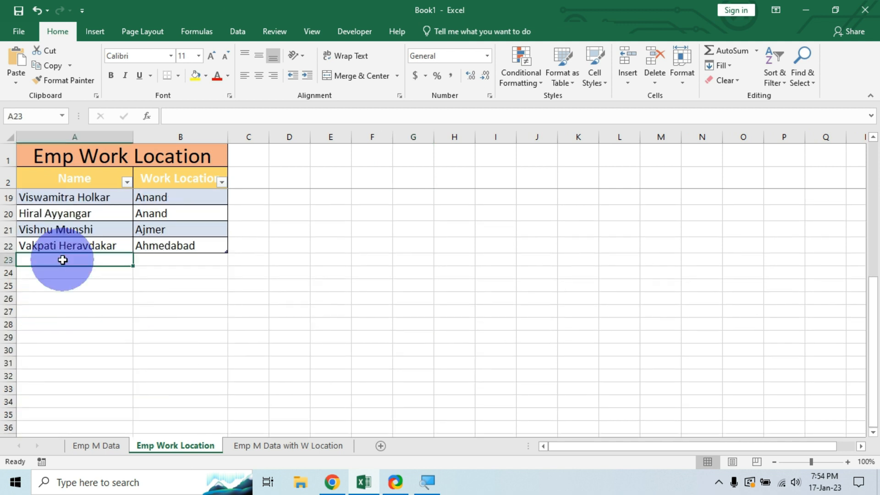
Add the new employee's name with work location Anand, then review both source sheets.
{"action": "type", "text": "."}
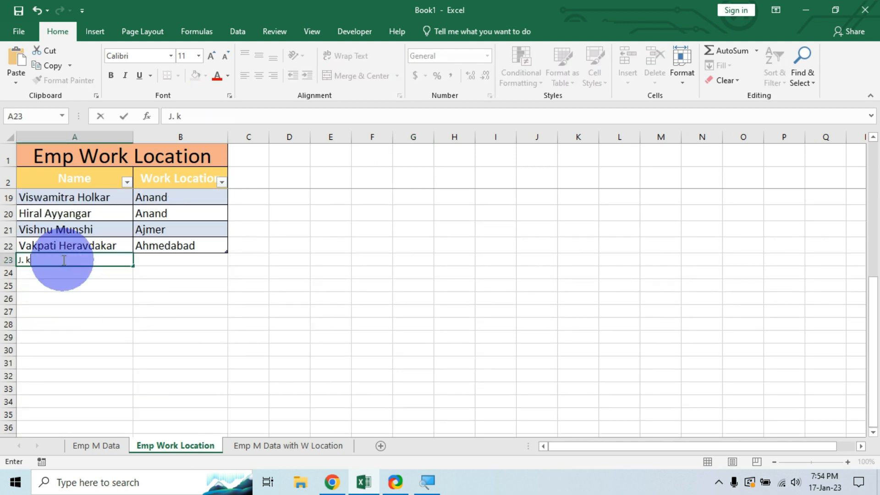
{"action": "key", "text": "Tab"}
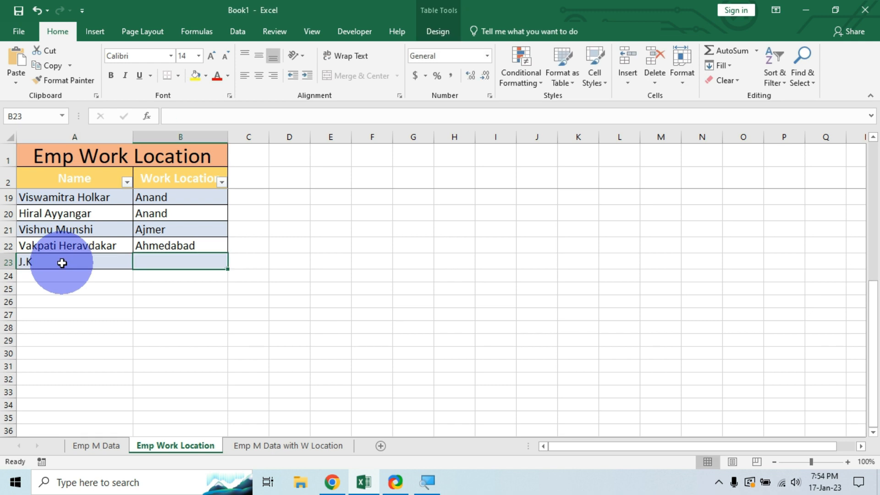
{"action": "type", "text": "aNAND"}
{"action": "left_click", "coordinate": [203, 261]}
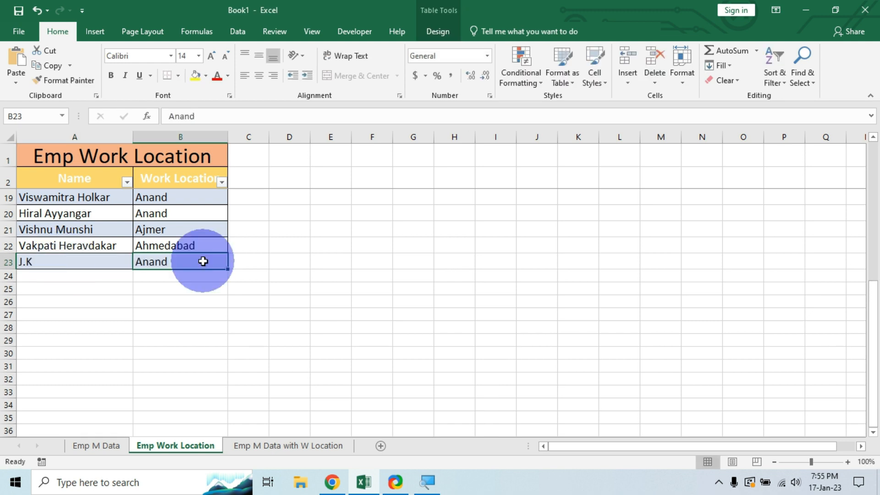
{"action": "left_click", "coordinate": [103, 445]}
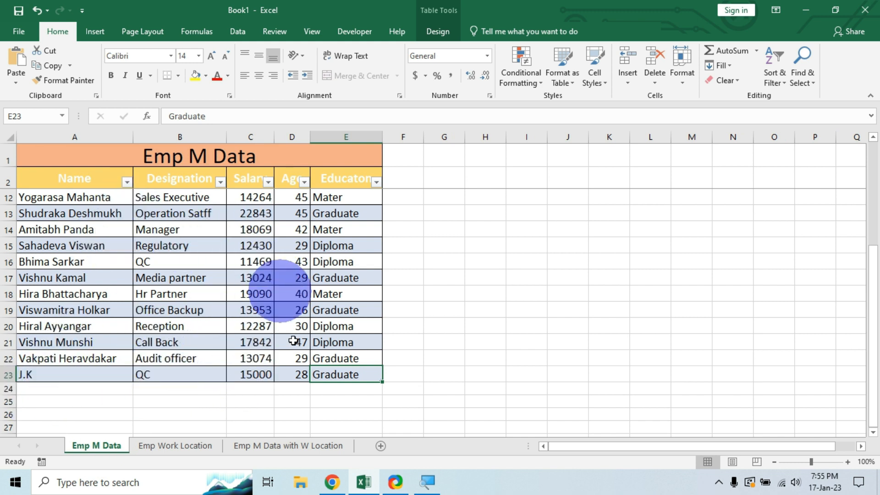
{"action": "left_click", "coordinate": [194, 445]}
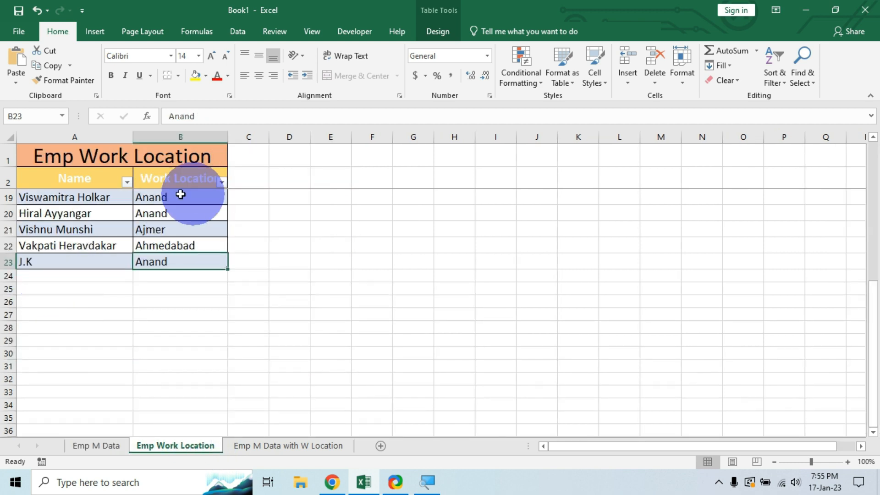
Refresh the merged Emp M Data with W Location table and check the new employee's row.
{"action": "left_click", "coordinate": [292, 447]}
{"action": "scroll", "coordinate": [358, 267], "scroll_direction": "down", "scroll_amount": 1}
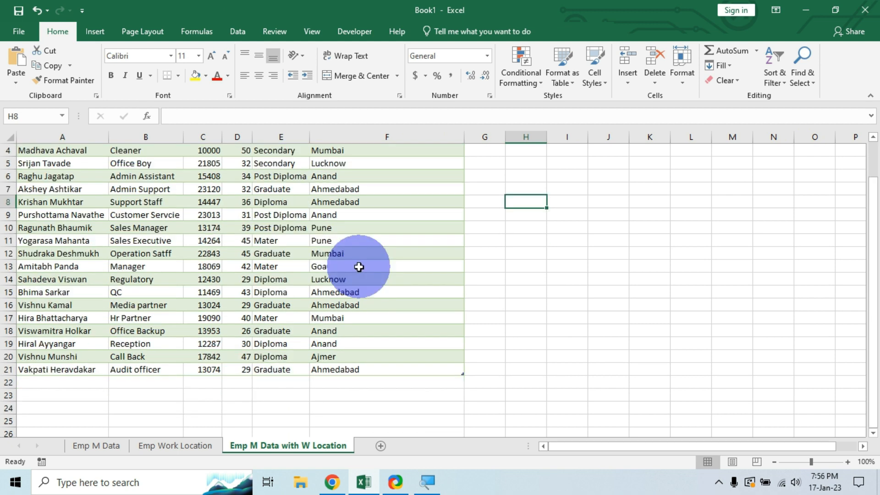
{"action": "scroll", "coordinate": [359, 267], "scroll_direction": "up", "scroll_amount": 1}
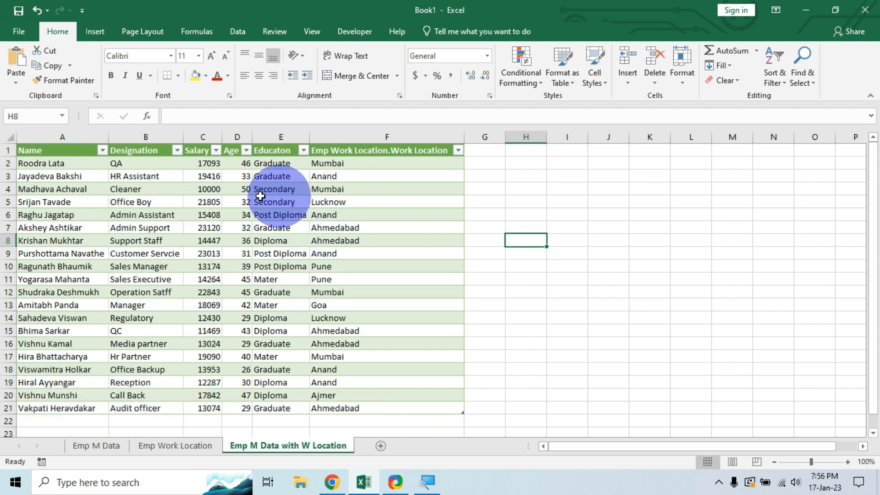
{"action": "left_click", "coordinate": [134, 190]}
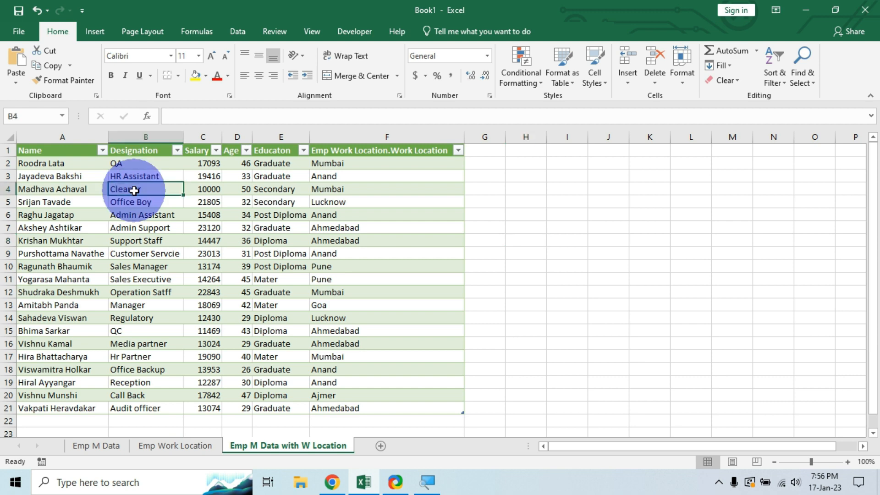
{"action": "right_click", "coordinate": [133, 191]}
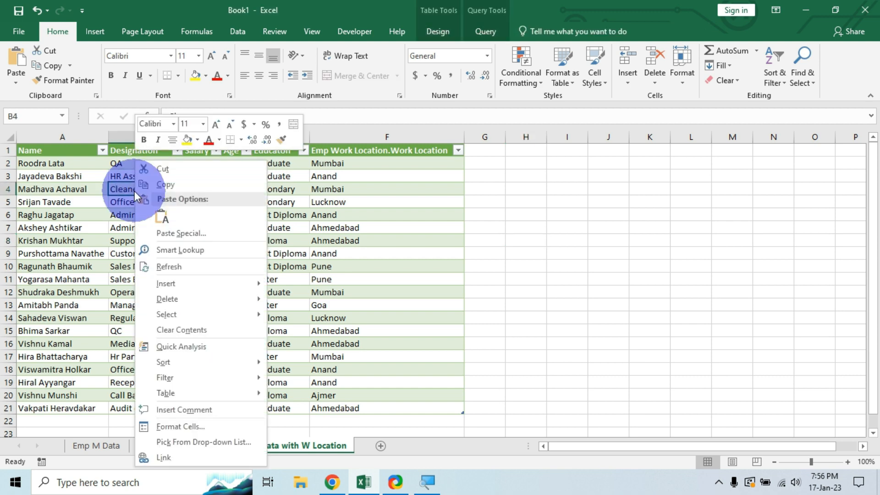
{"action": "left_click", "coordinate": [175, 274]}
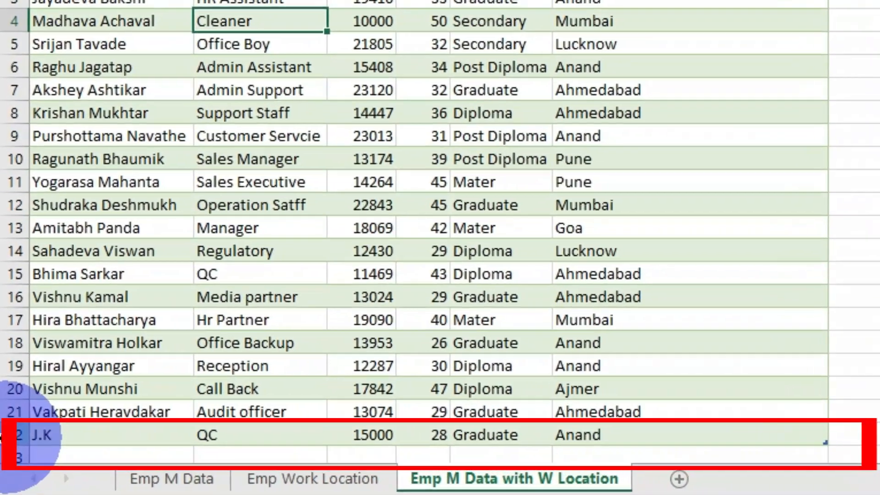
{"action": "left_click", "coordinate": [16, 434]}
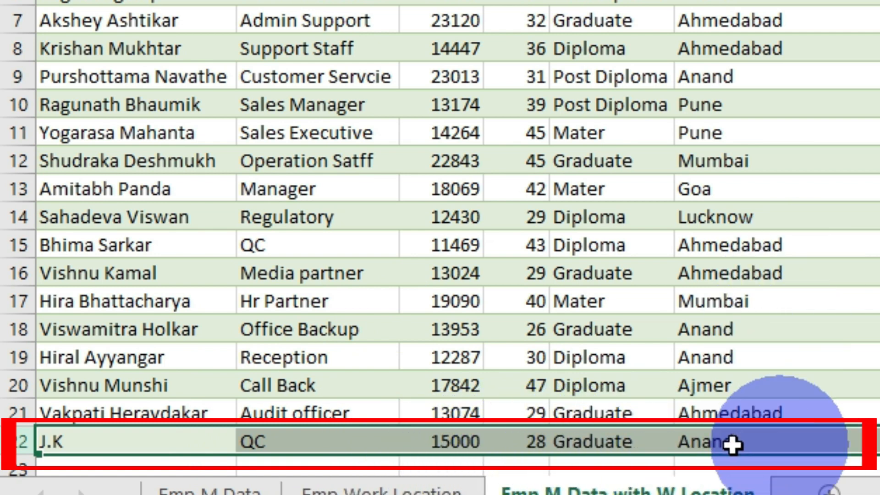
{"action": "left_click", "coordinate": [871, 189]}
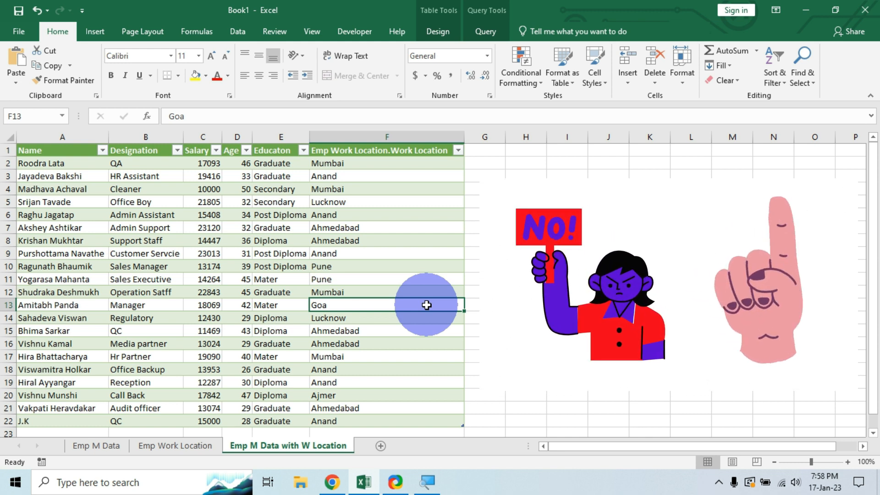
{"action": "left_click", "coordinate": [159, 216]}
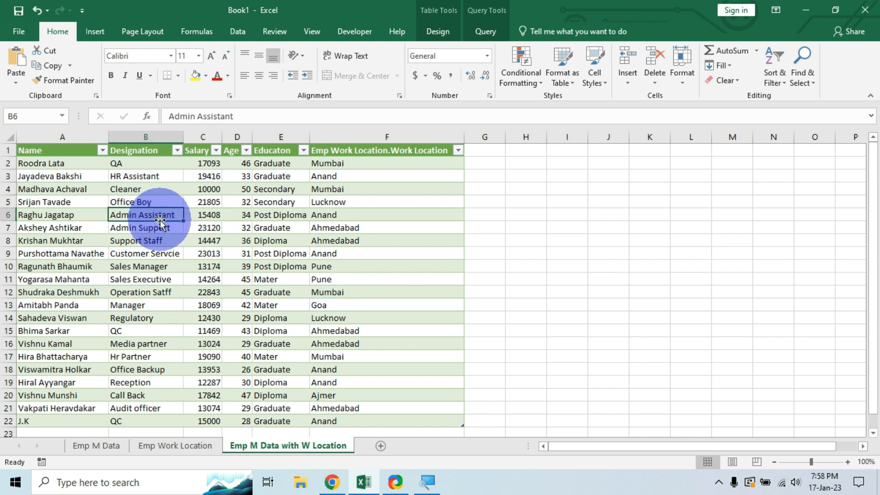
In Connection Properties, try a 15-minute refresh and refresh on open, then leave both unchecked.
{"action": "left_click", "coordinate": [438, 33]}
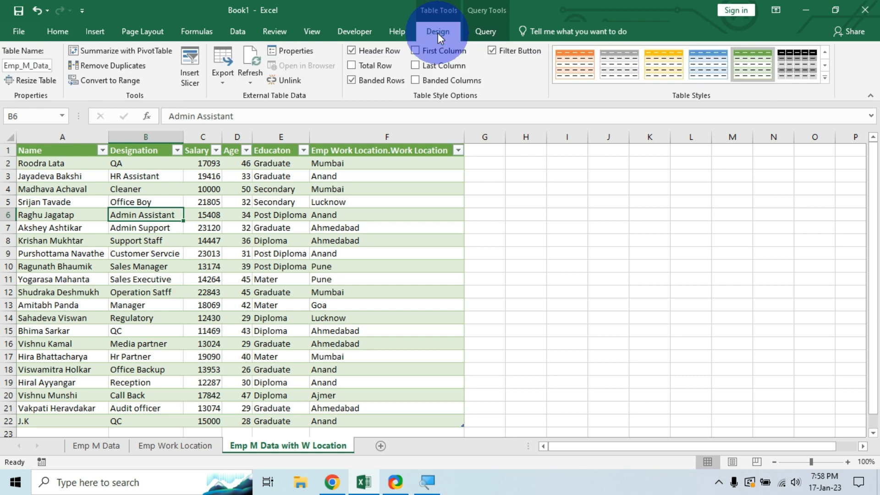
{"action": "left_click", "coordinate": [254, 79]}
{"action": "left_click", "coordinate": [285, 159]}
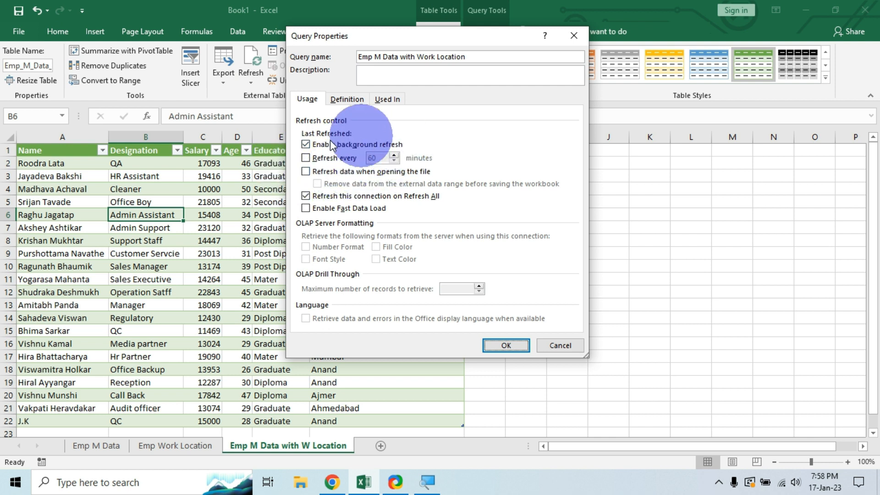
{"action": "left_click", "coordinate": [306, 158]}
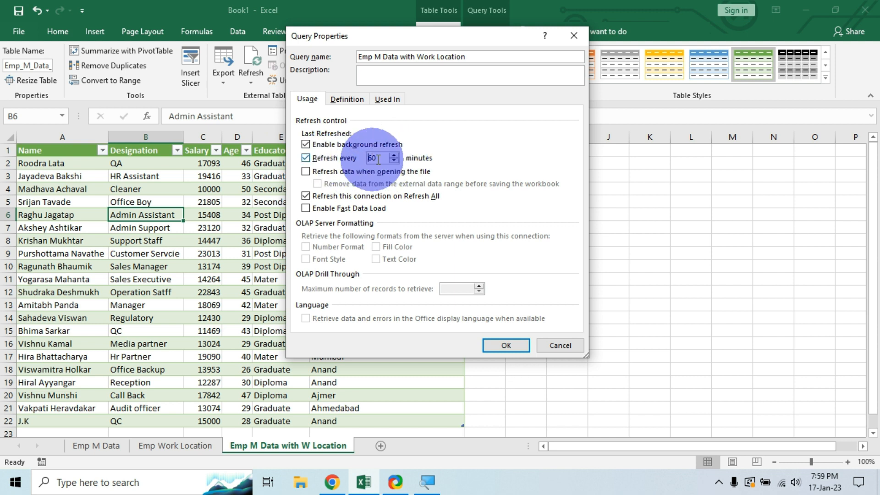
{"action": "left_click", "coordinate": [384, 158]}
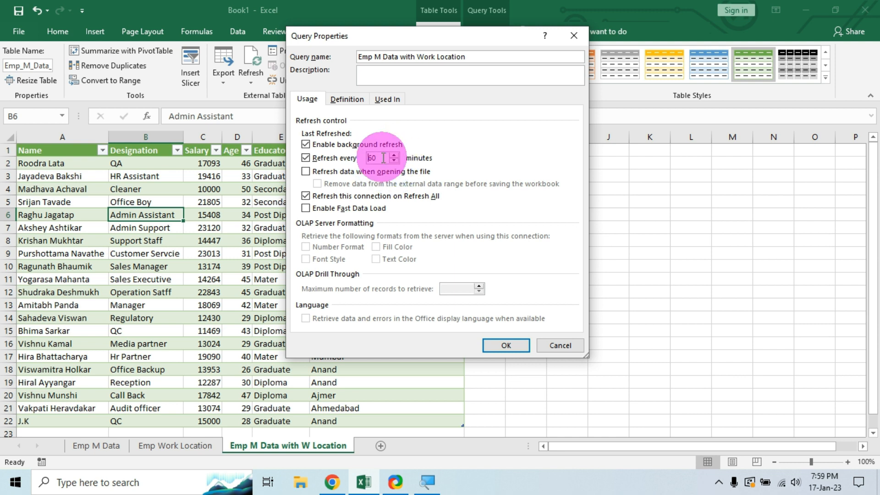
{"action": "type", "text": "15"}
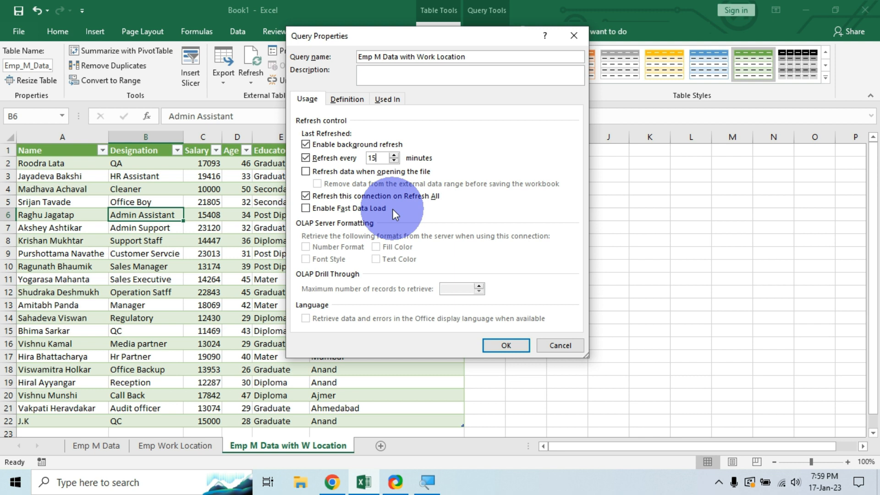
{"action": "left_click", "coordinate": [306, 172]}
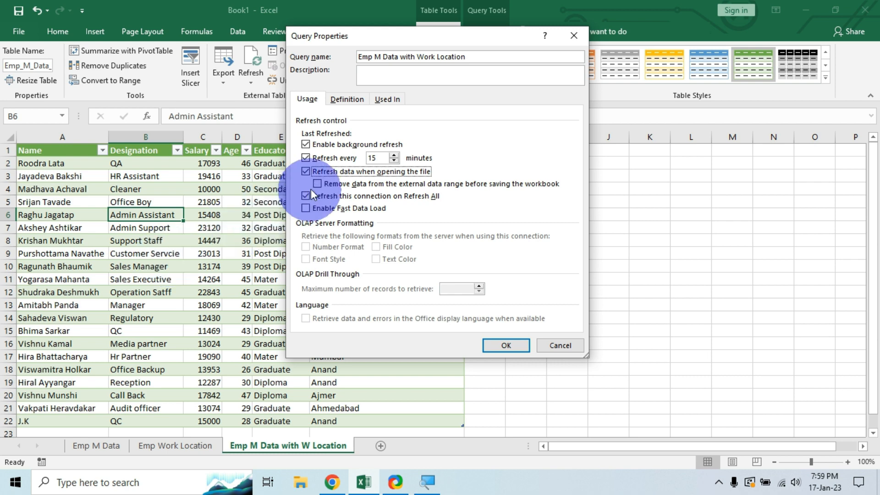
{"action": "left_click", "coordinate": [305, 171]}
{"action": "left_click", "coordinate": [306, 157]}
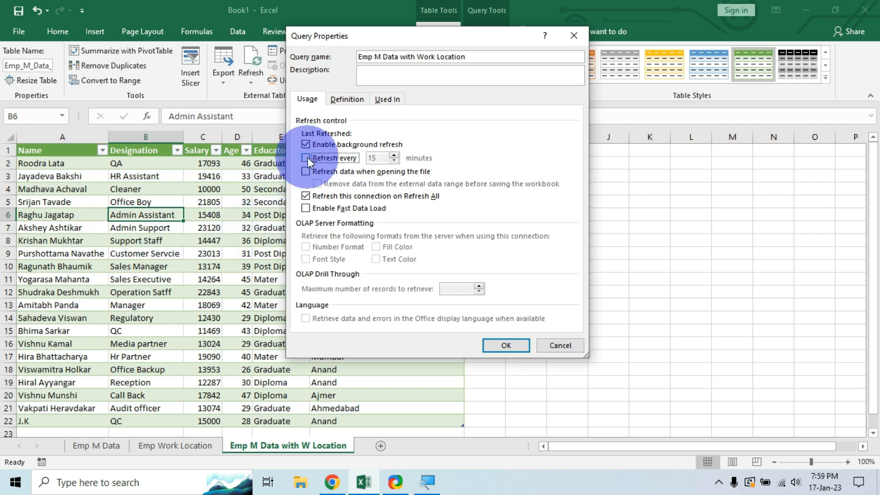
{"action": "left_click", "coordinate": [506, 345]}
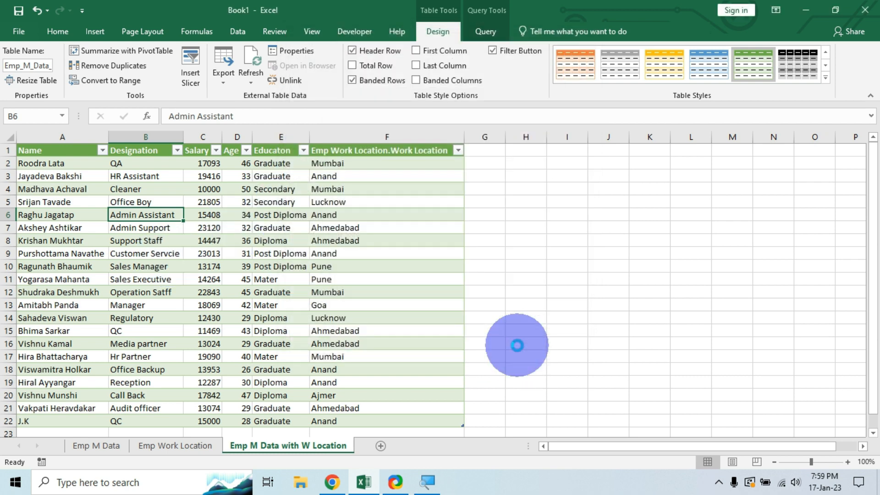
Apply the None table style to the merged table range A2:F17.
{"action": "left_click_drag", "start_coordinate": [62, 162], "coordinate": [380, 356]}
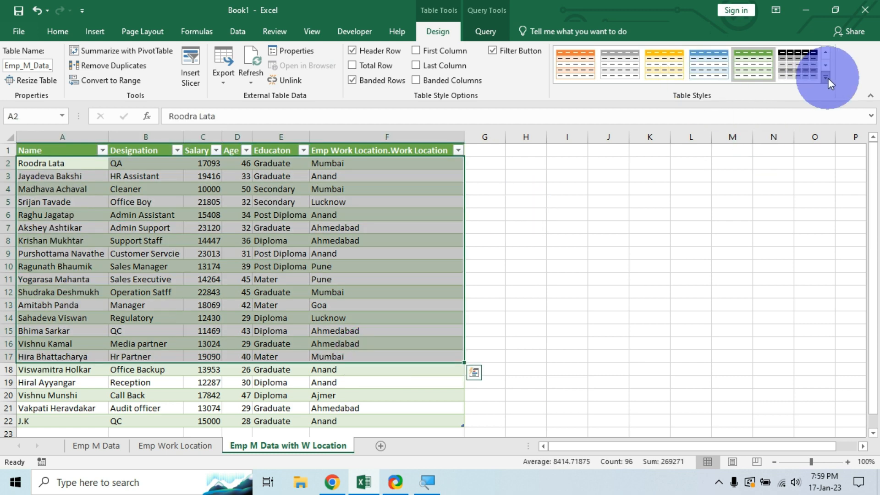
{"action": "left_click", "coordinate": [825, 77]}
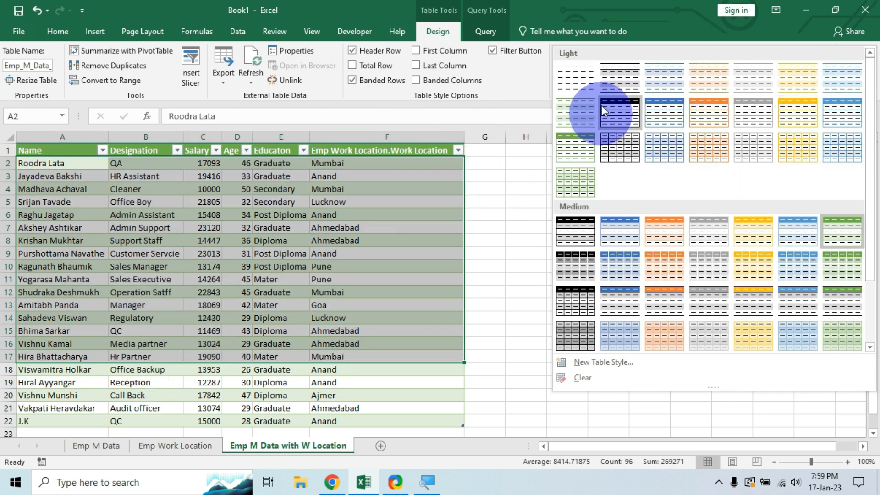
{"action": "left_click", "coordinate": [582, 79]}
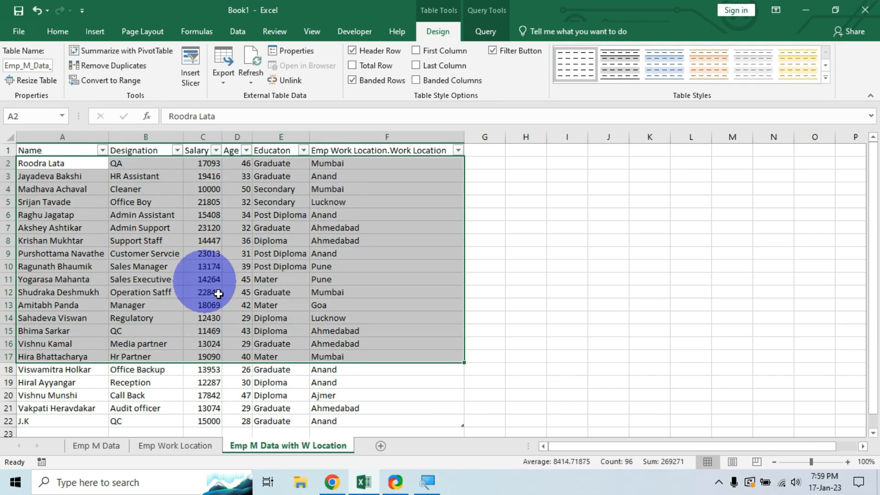
{"action": "left_click", "coordinate": [411, 316]}
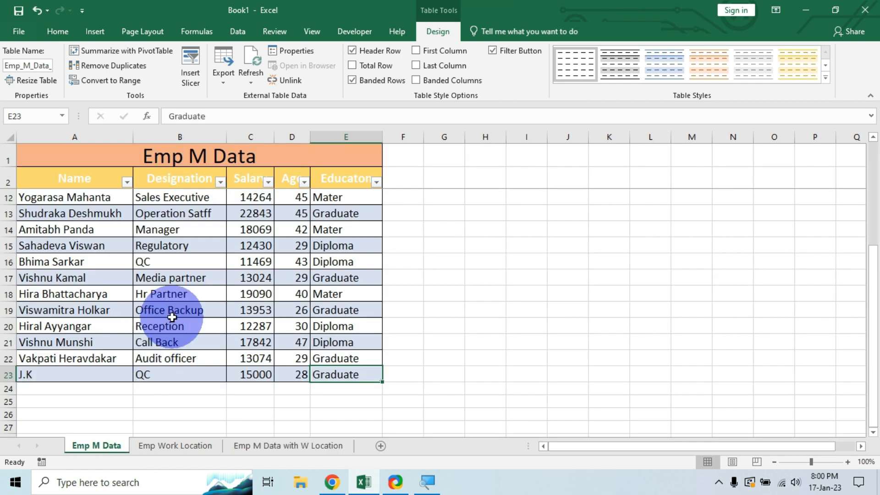
Check below the Emp M Data and Emp Work Location tables, then select F19 on the merged sheet.
{"action": "left_click", "coordinate": [94, 389]}
{"action": "left_click", "coordinate": [166, 444]}
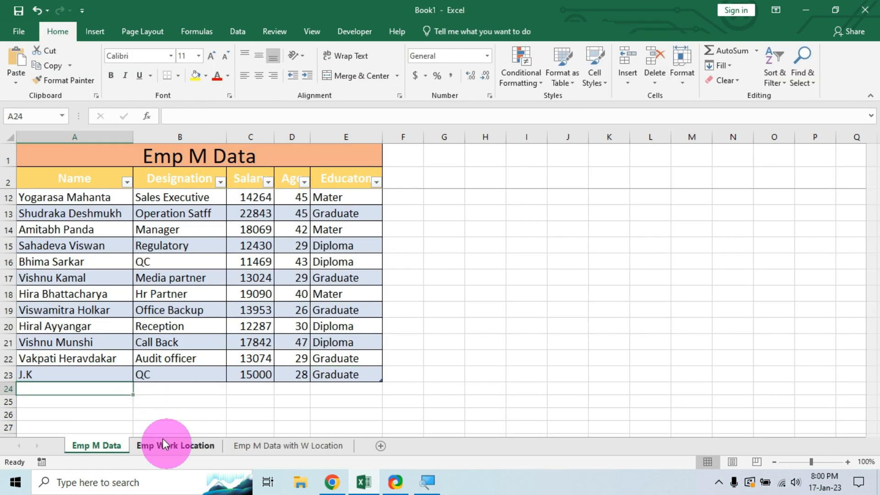
{"action": "left_click", "coordinate": [35, 271]}
{"action": "left_click", "coordinate": [182, 274]}
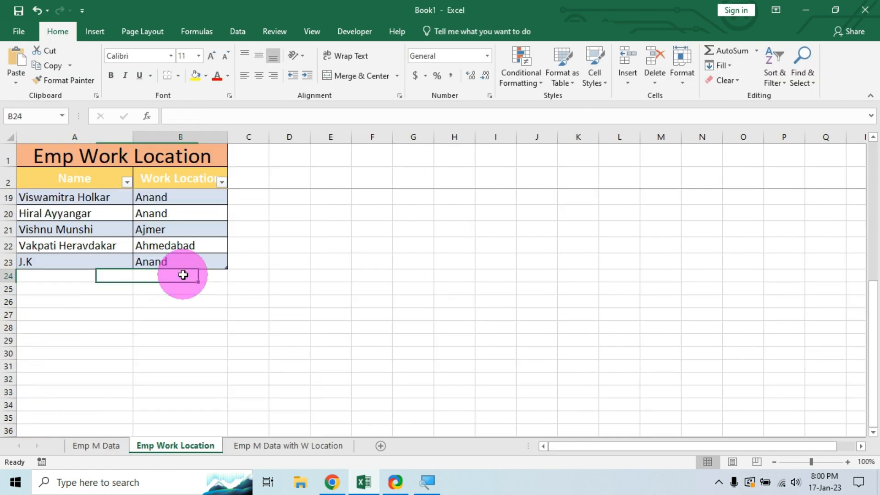
{"action": "left_click", "coordinate": [285, 445]}
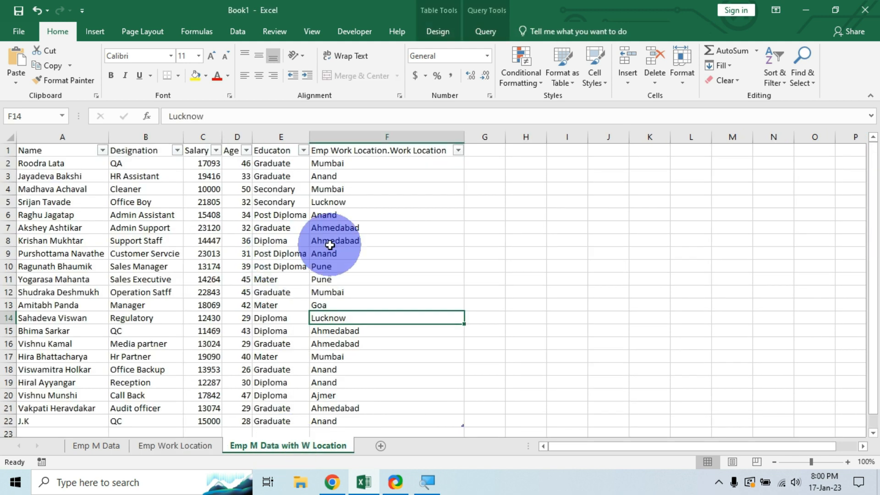
{"action": "left_click", "coordinate": [352, 384]}
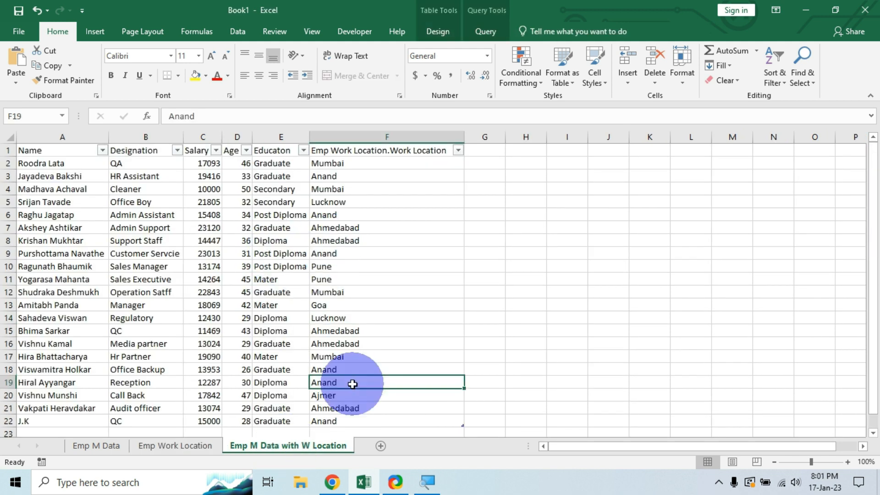